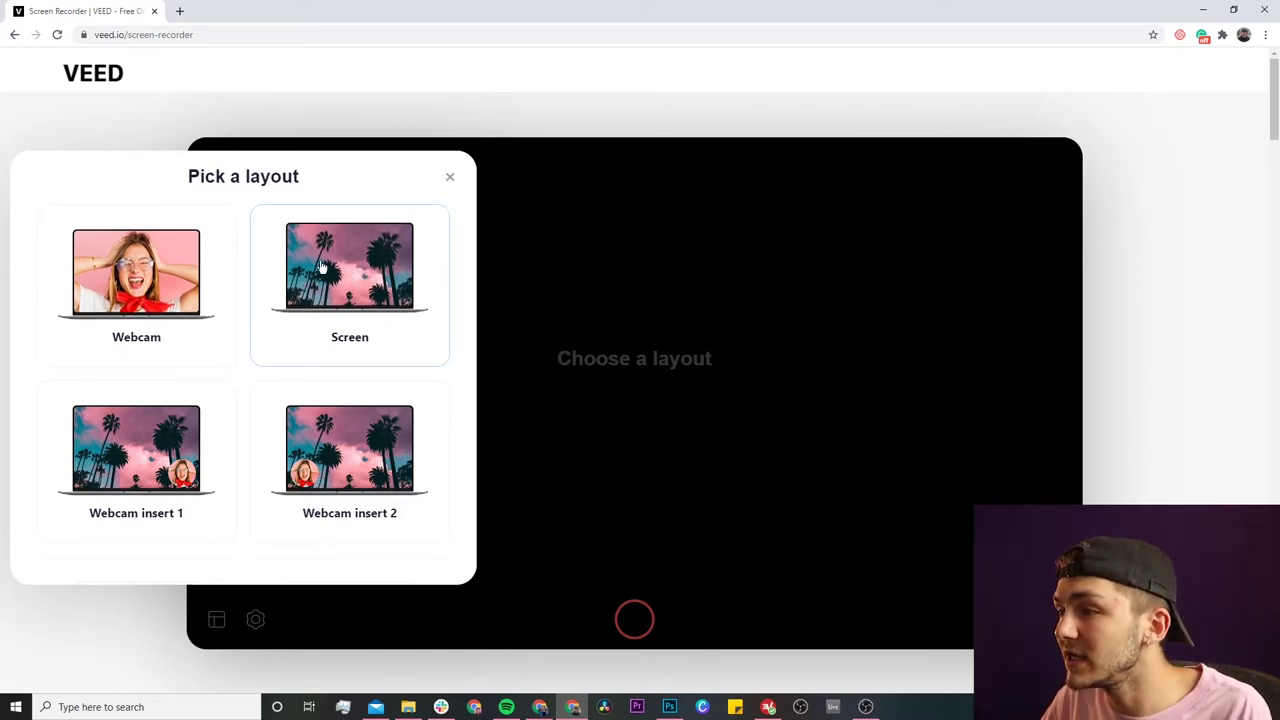
# - Choose the screen-only Screen layout from the Pick a layout cards
pyautogui.scroll(-1, 320, 240)
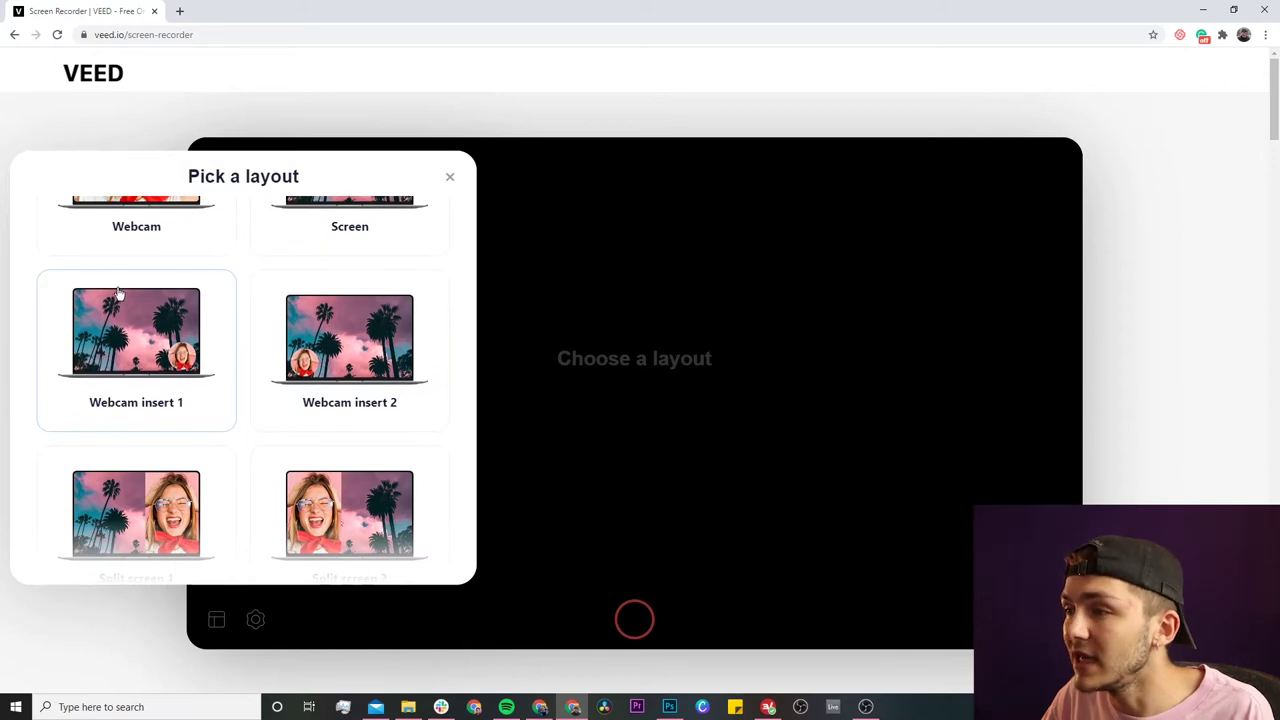
pyautogui.scroll(-1, 150, 332)
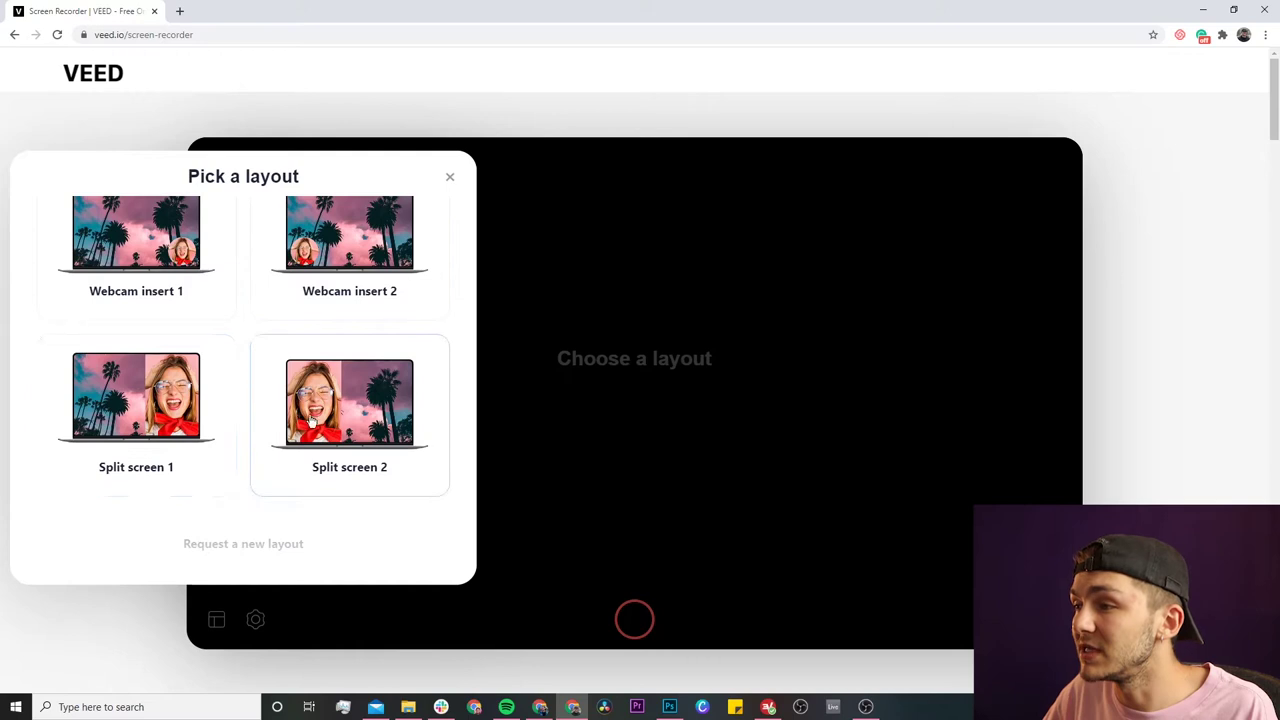
pyautogui.scroll(2, 205, 420)
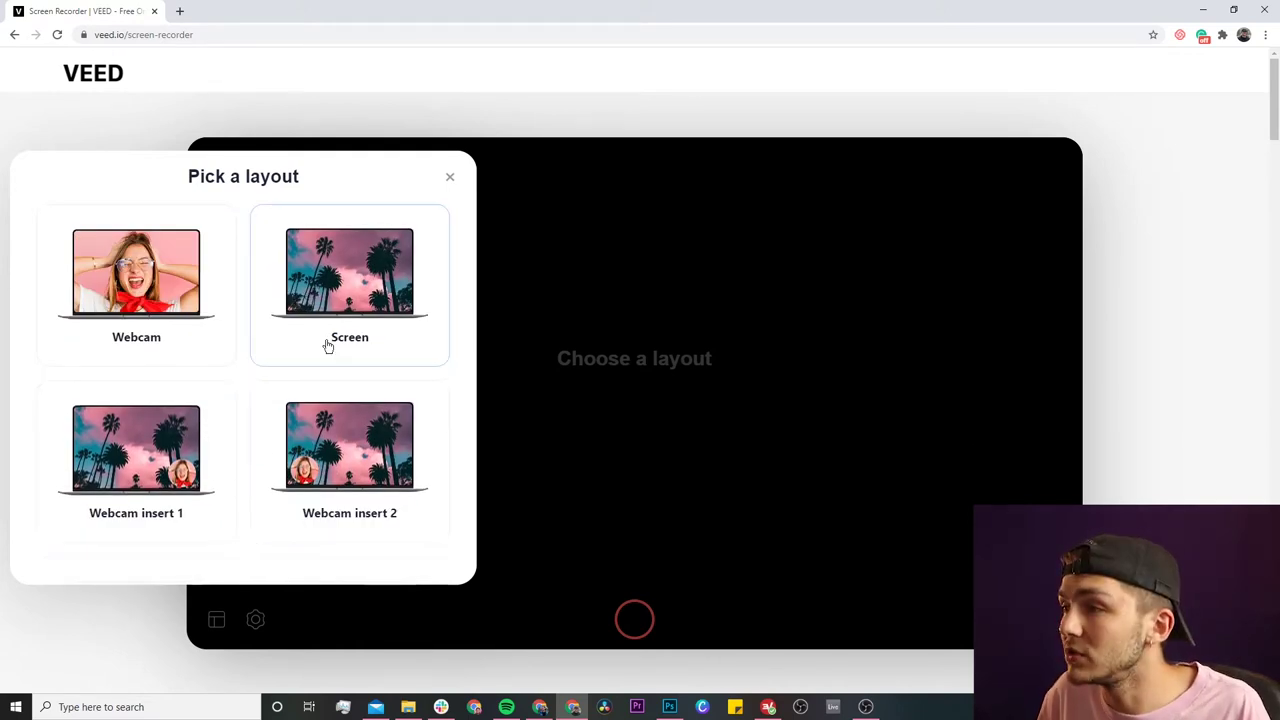
pyautogui.click(338, 277)
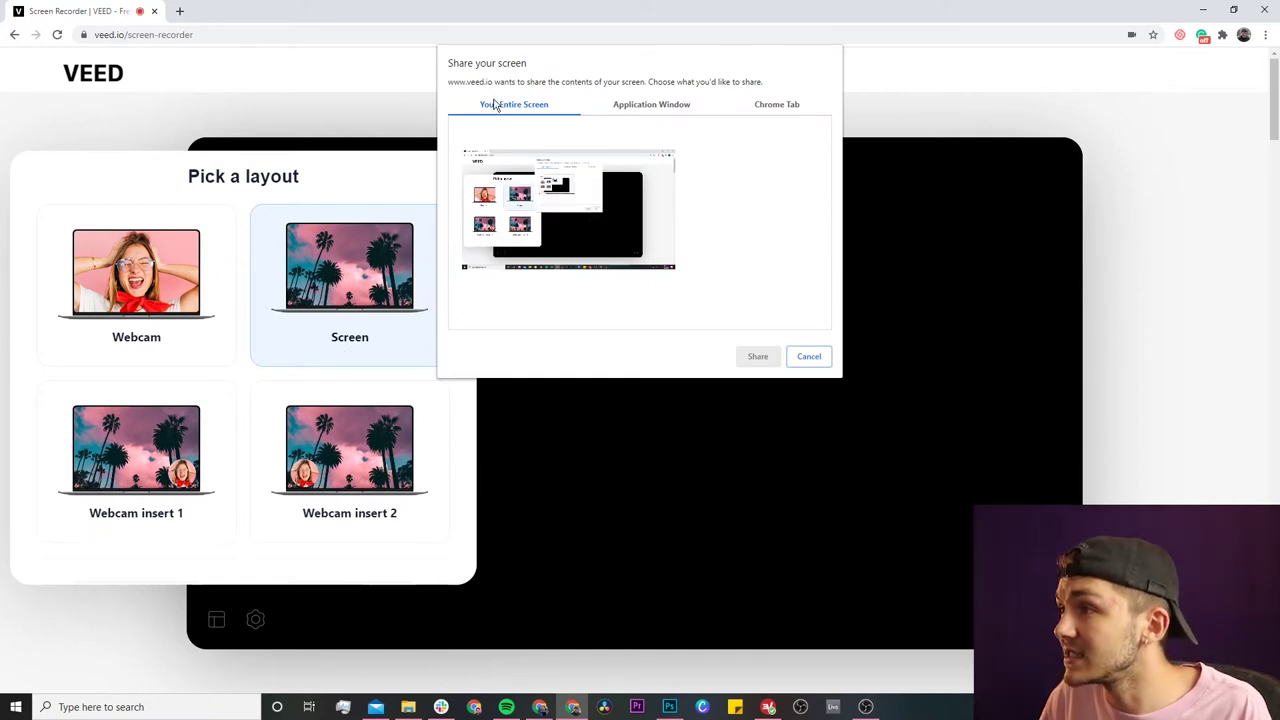
# - Share the Photoshop 'How to create a video' window from the Application Window list
pyautogui.click(627, 140)
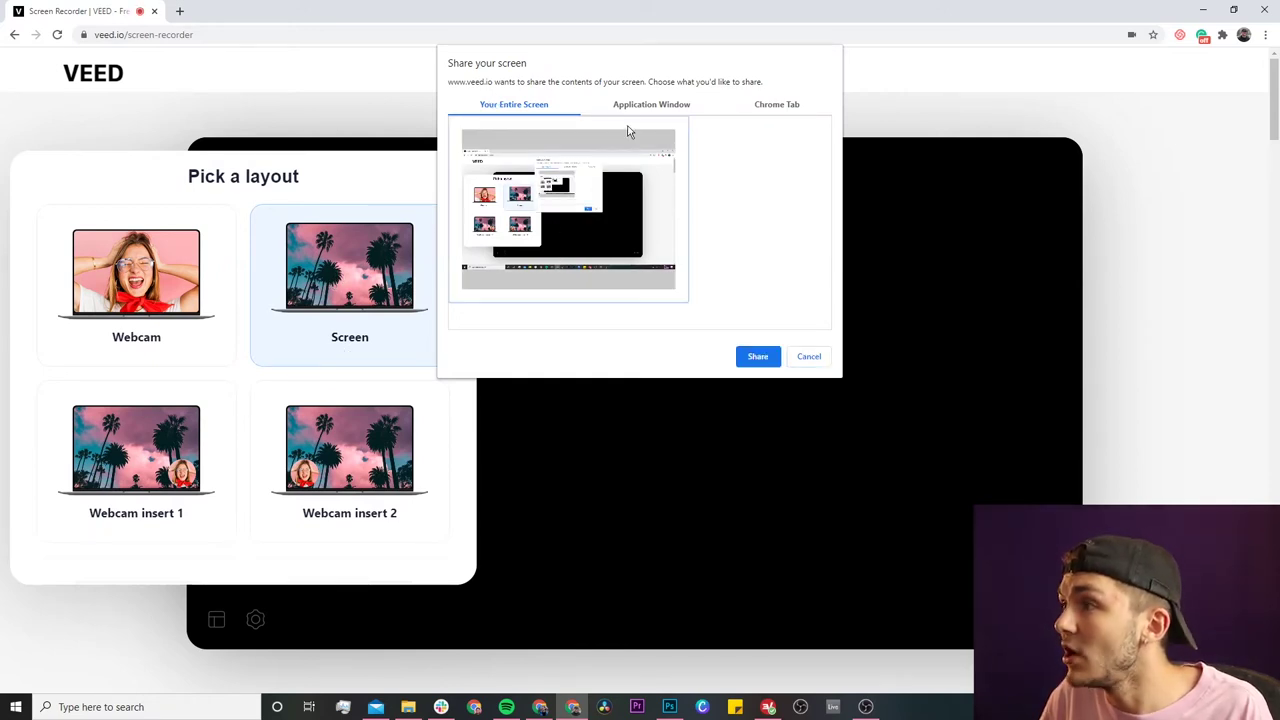
pyautogui.click(631, 105)
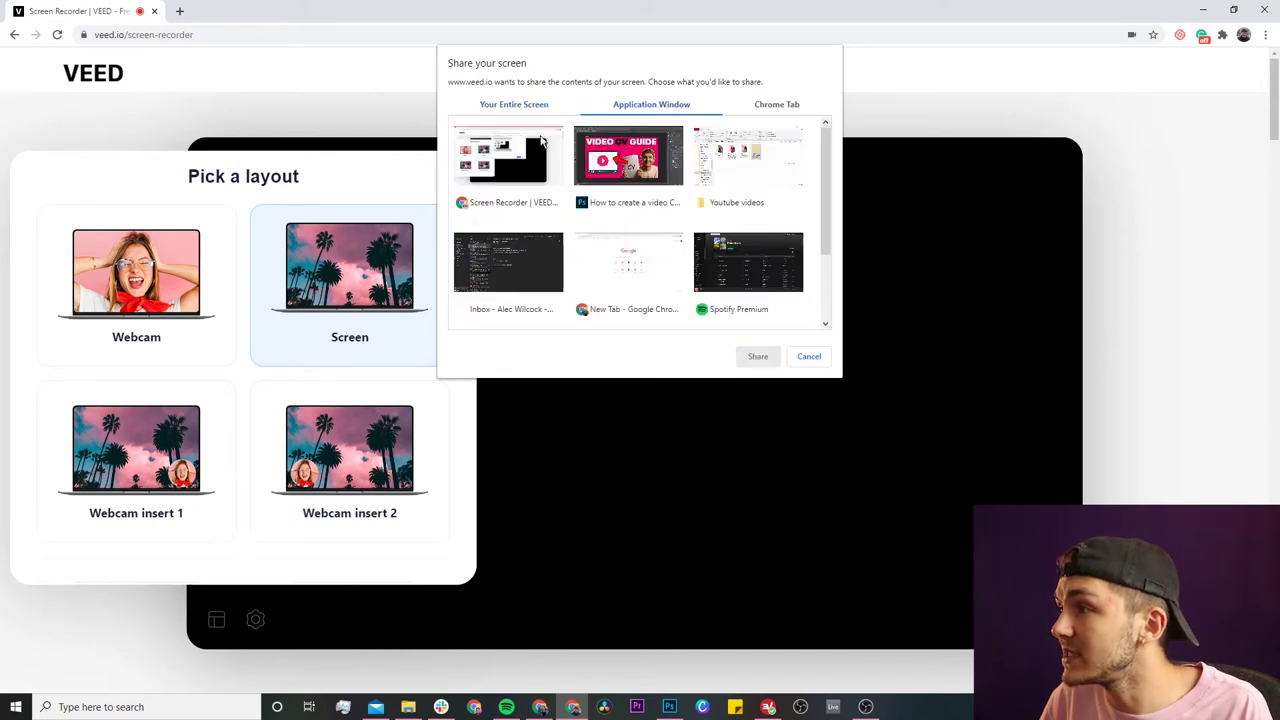
pyautogui.click(622, 160)
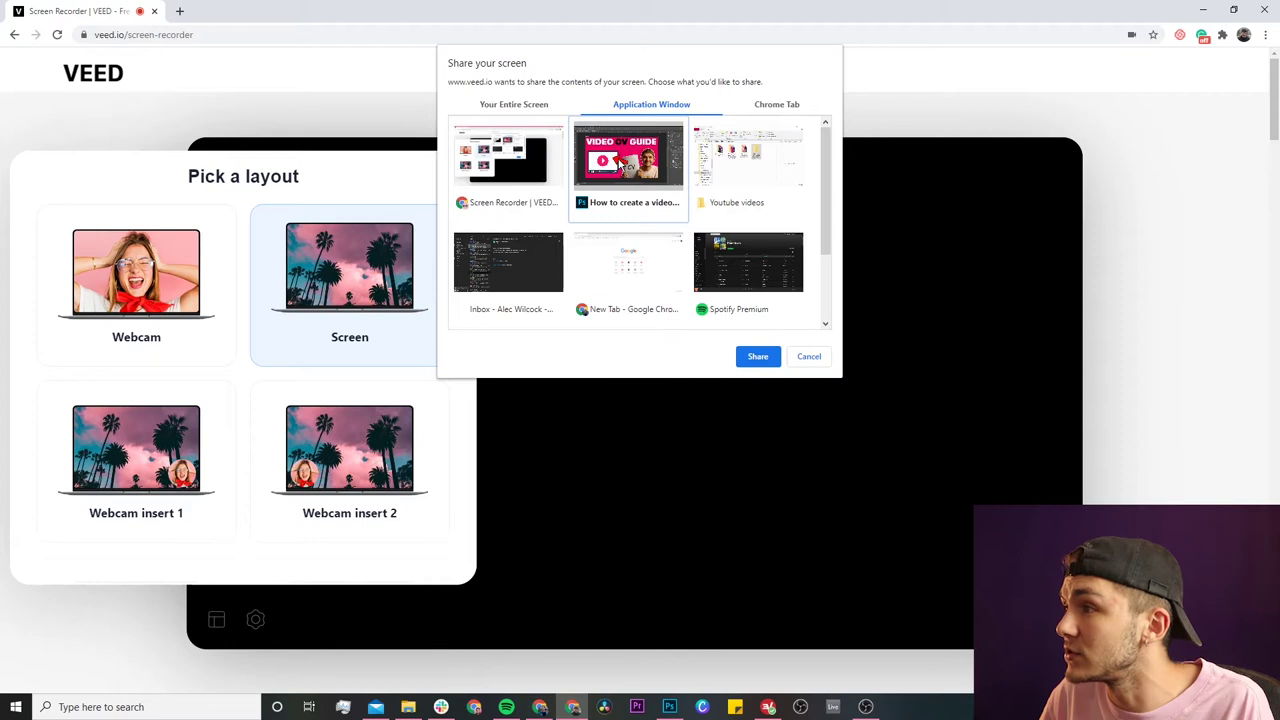
pyautogui.click(758, 356)
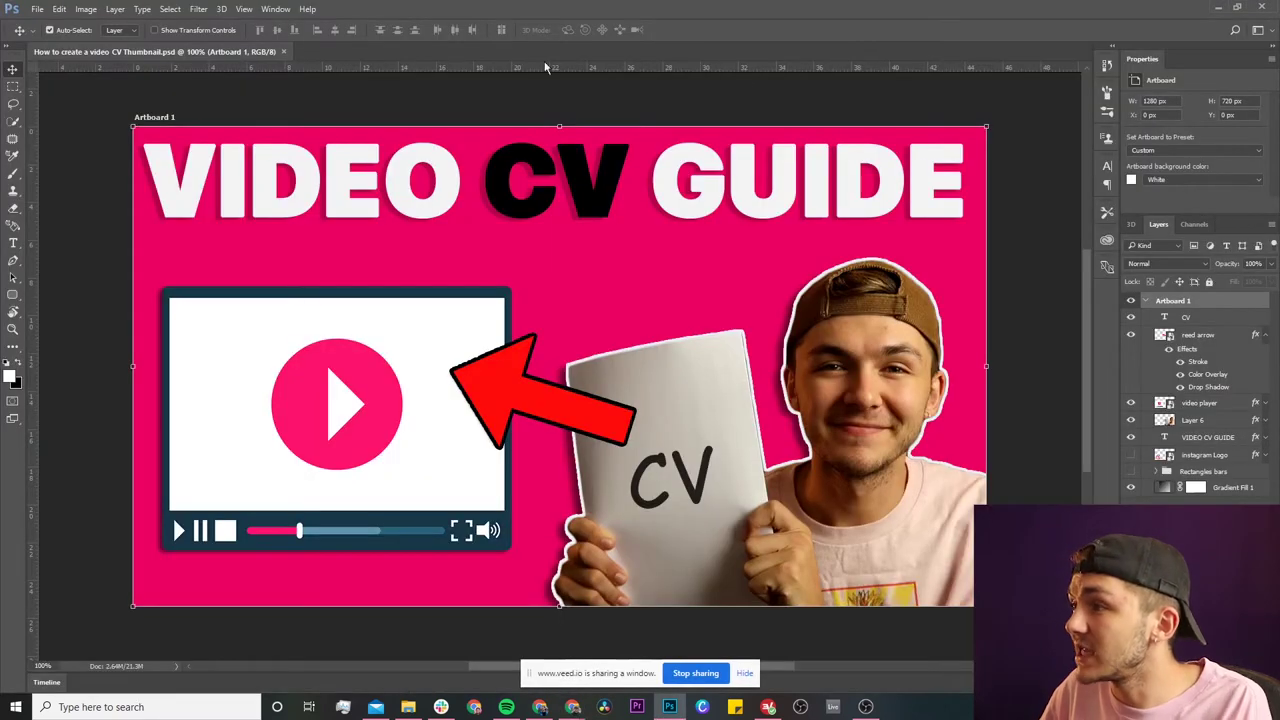
# - Back in VEED, close the Pick a layout panel to reveal the live preview
pyautogui.moveTo(572, 707)
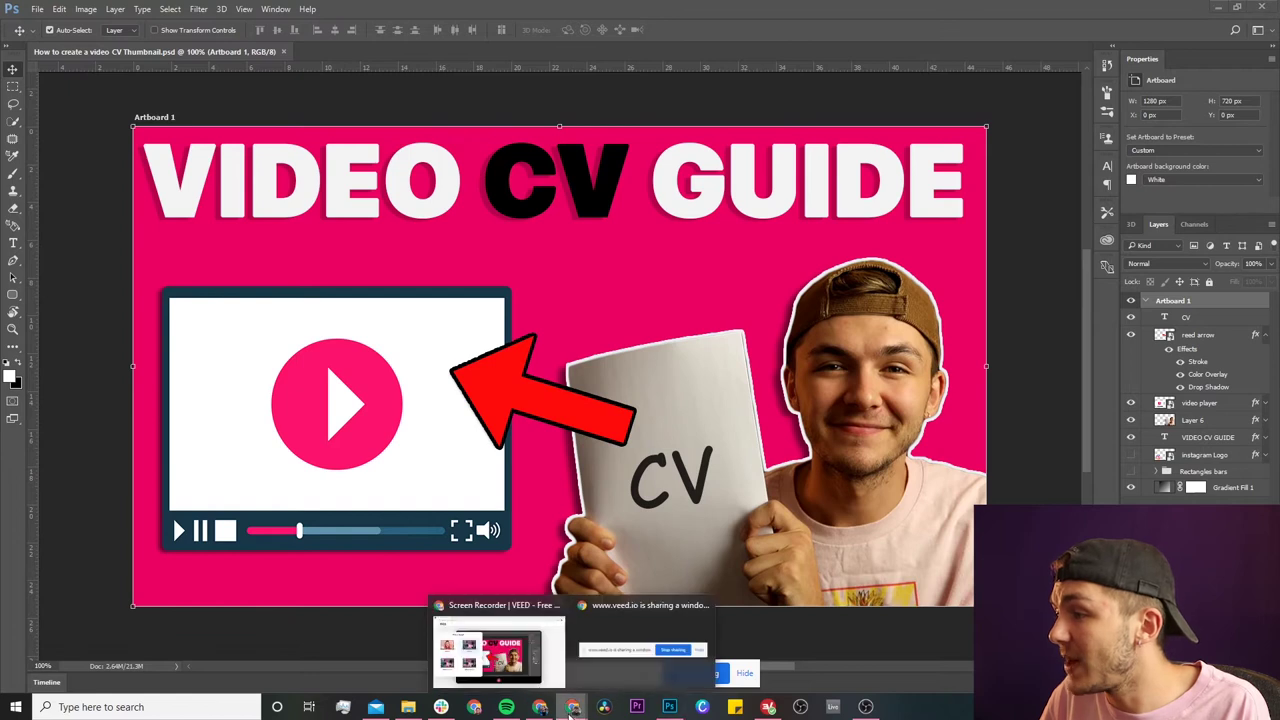
pyautogui.click(498, 645)
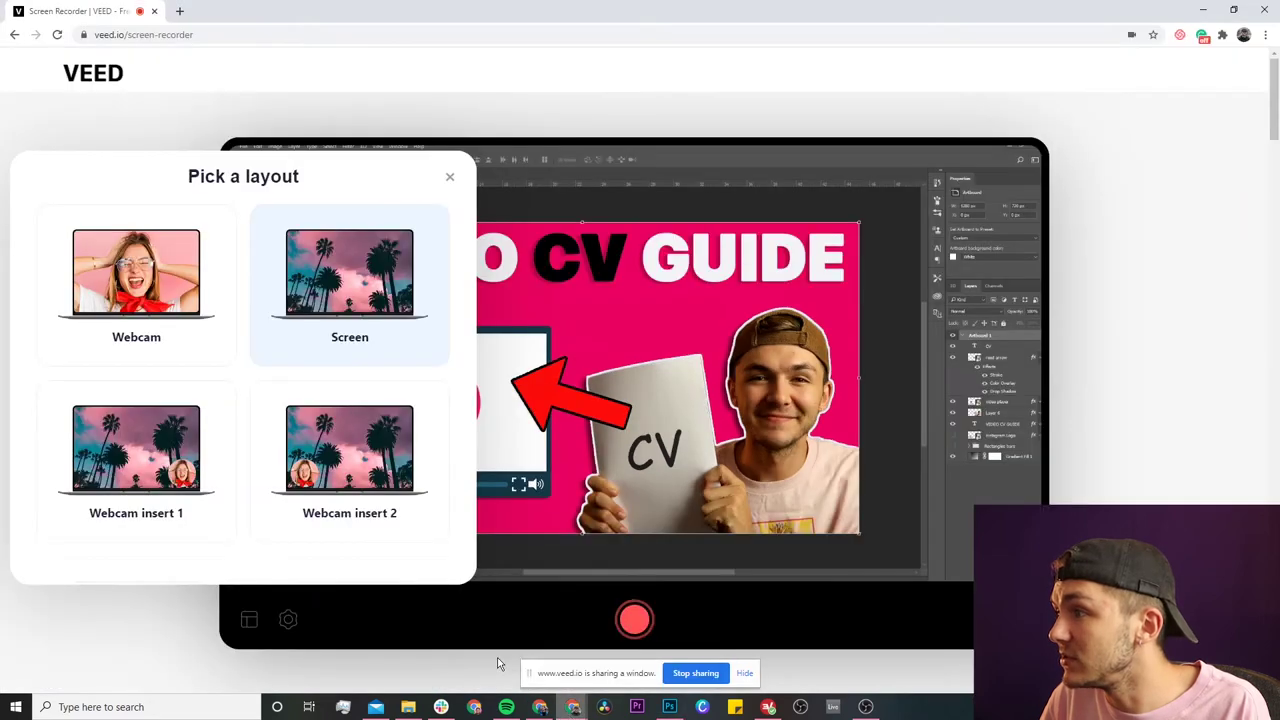
pyautogui.click(450, 181)
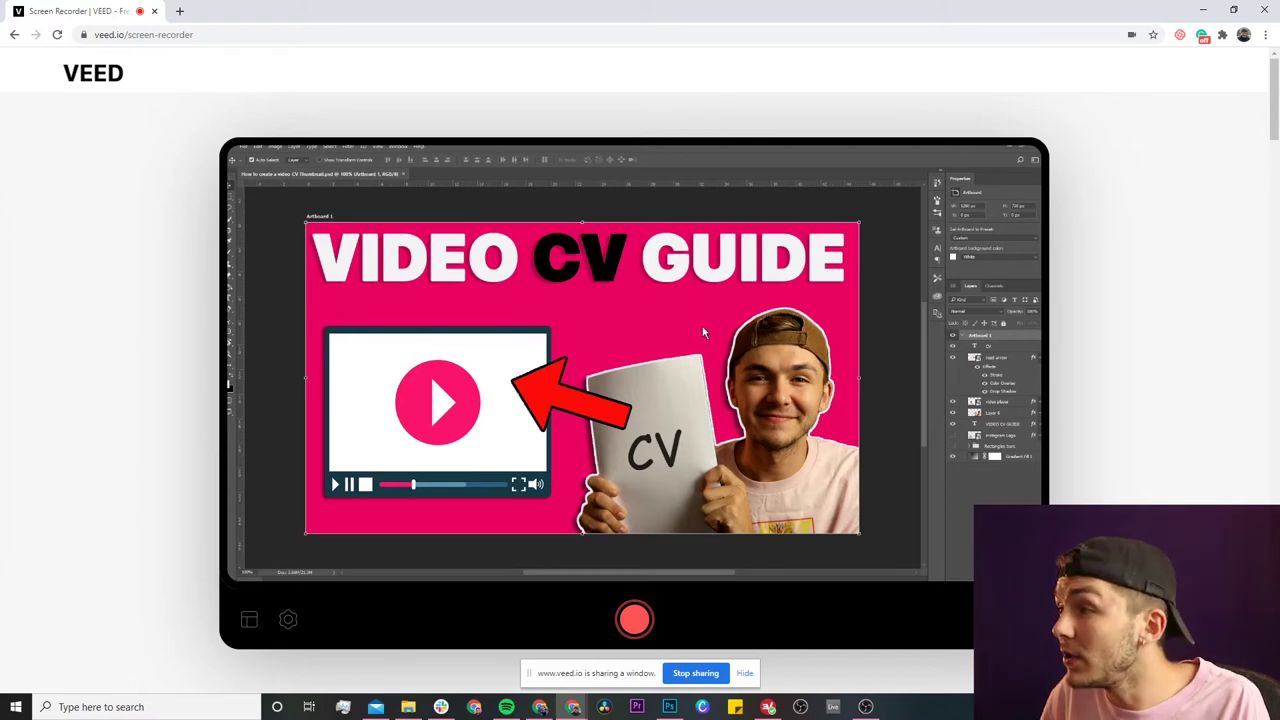
pyautogui.scroll(-5, 1091, 324)
pyautogui.scroll(5, 1091, 324)
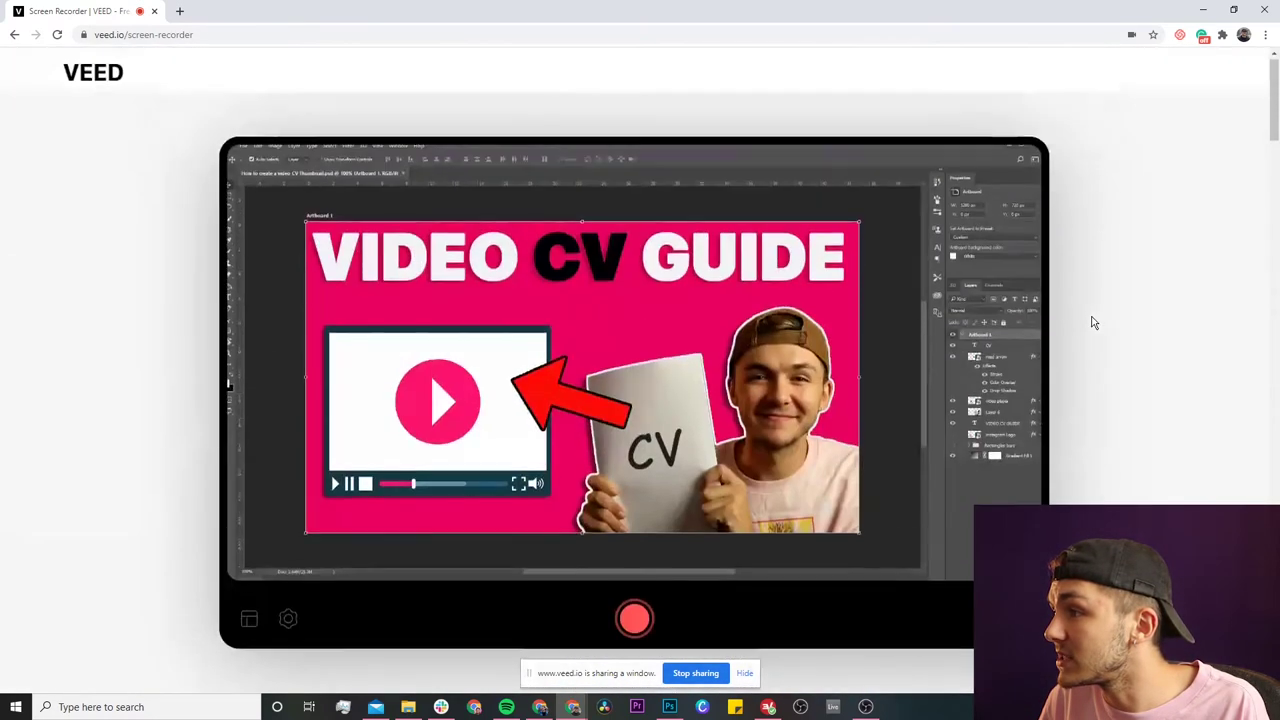
# - Move the red arrow in Photoshop up beside GUIDE, then return to VEED
pyautogui.click(669, 707)
pyautogui.moveTo(503, 398); pyautogui.dragTo(754, 193)
pyautogui.click(572, 707)
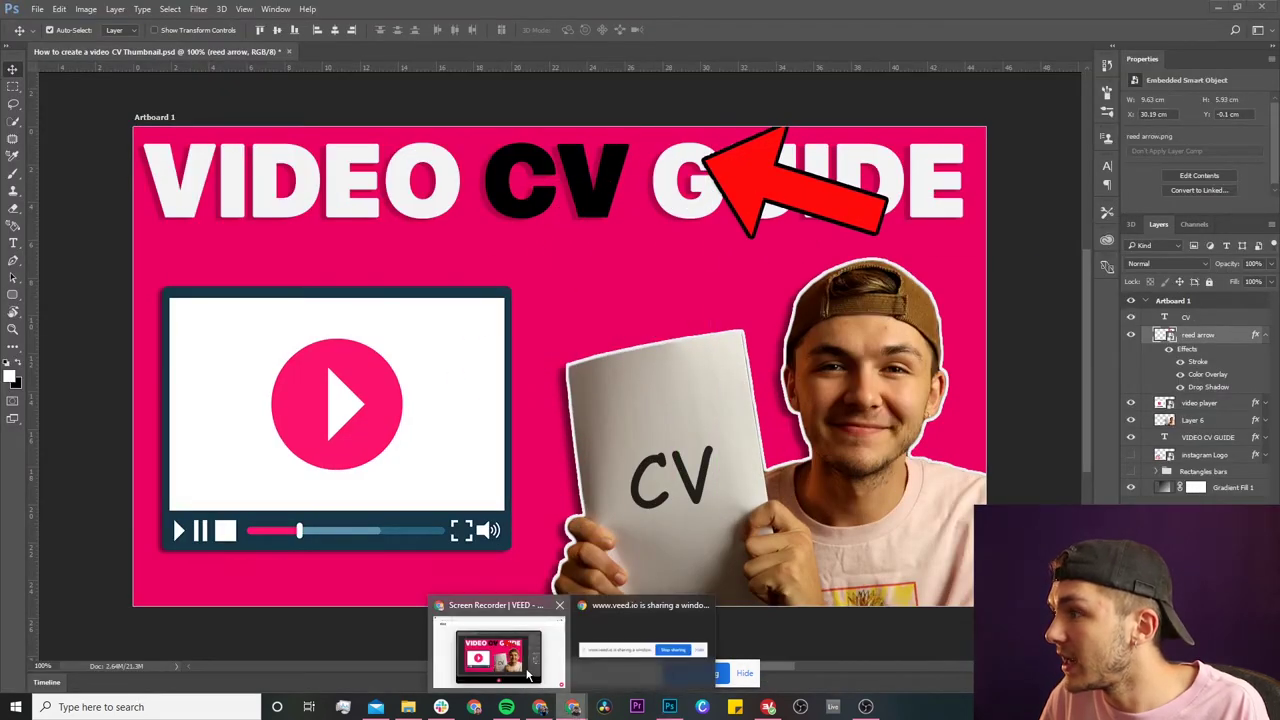
pyautogui.click(495, 650)
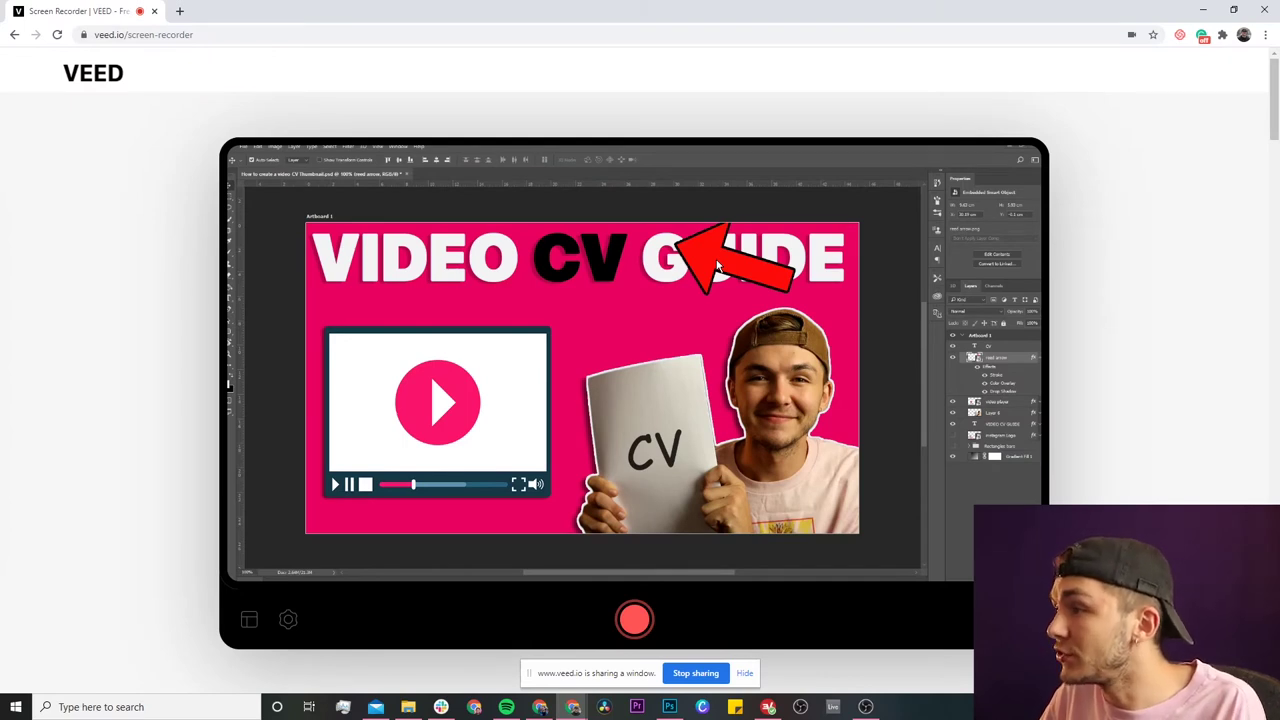
# - Start recording, then in Photoshop move the red arrow below GUIDE and the cutout left
pyautogui.click(635, 621)
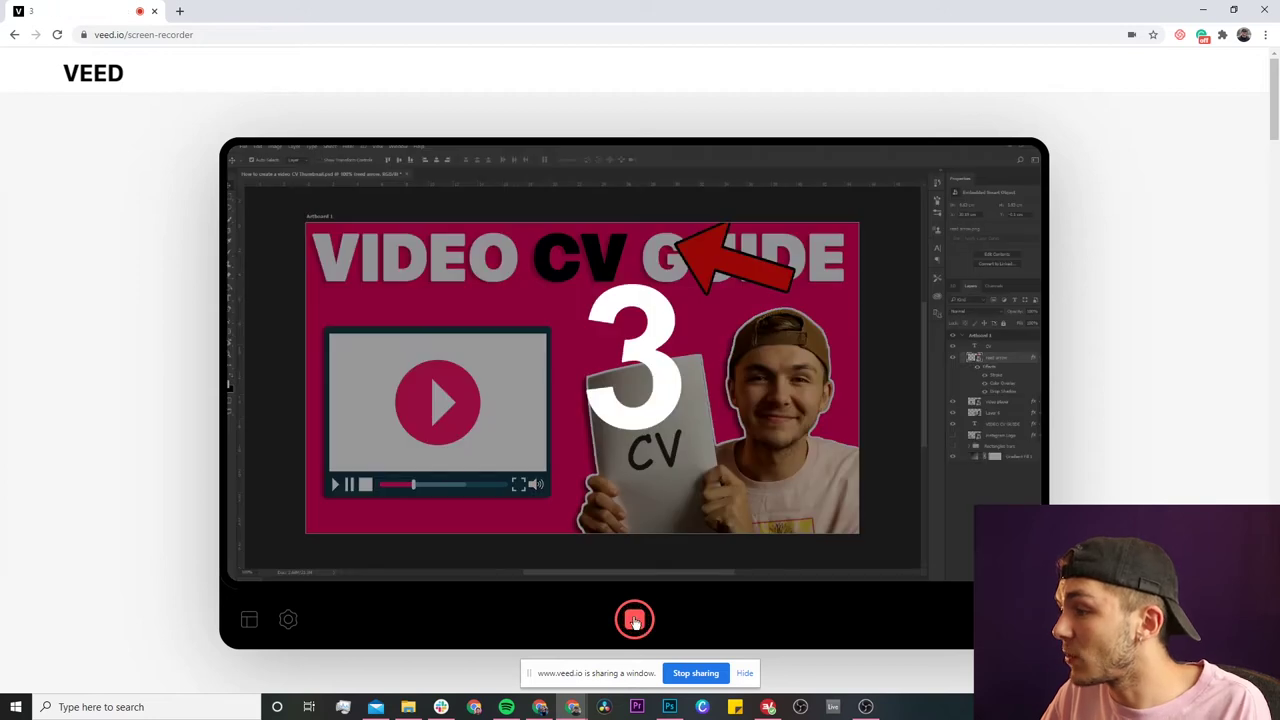
pyautogui.hotkey('alt', 'Tab')
pyautogui.moveTo(755, 170); pyautogui.dragTo(742, 226)
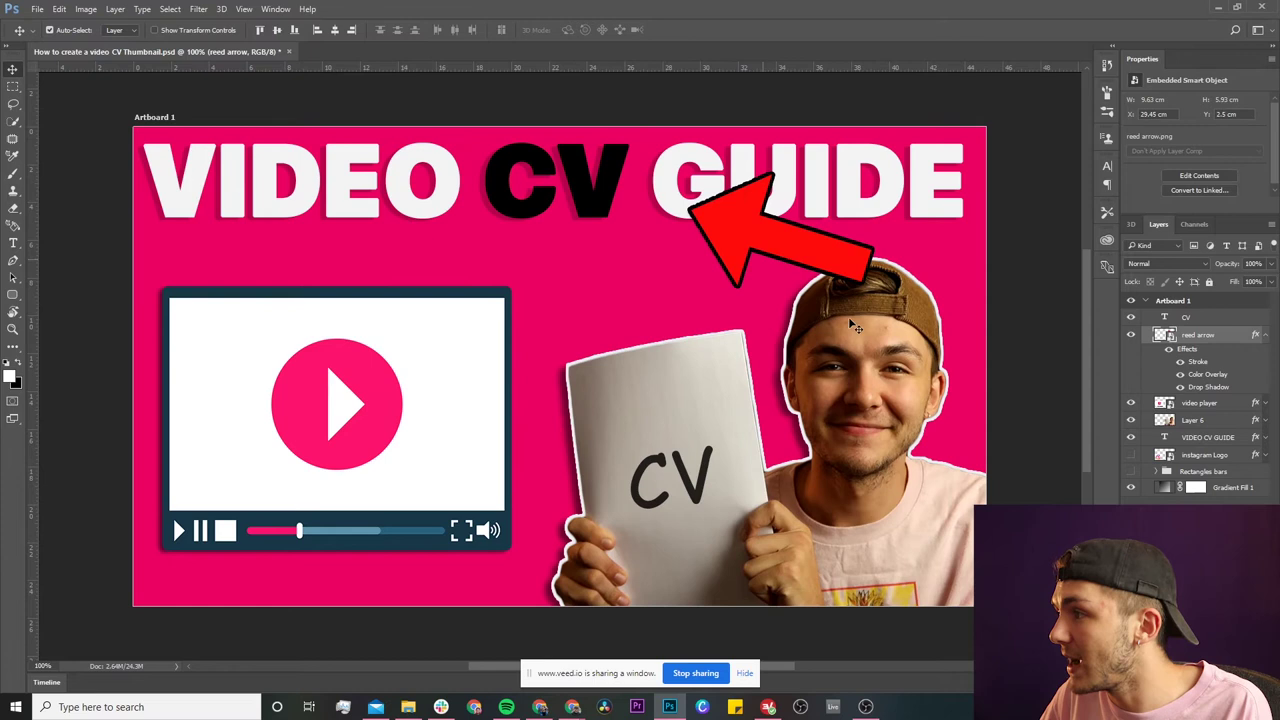
pyautogui.moveTo(855, 327); pyautogui.dragTo(778, 330)
pyautogui.moveTo(797, 236); pyautogui.dragTo(769, 248)
# - Return to VEED and stop the recording after about 7 seconds
pyautogui.moveTo(572, 707)
pyautogui.click(510, 676)
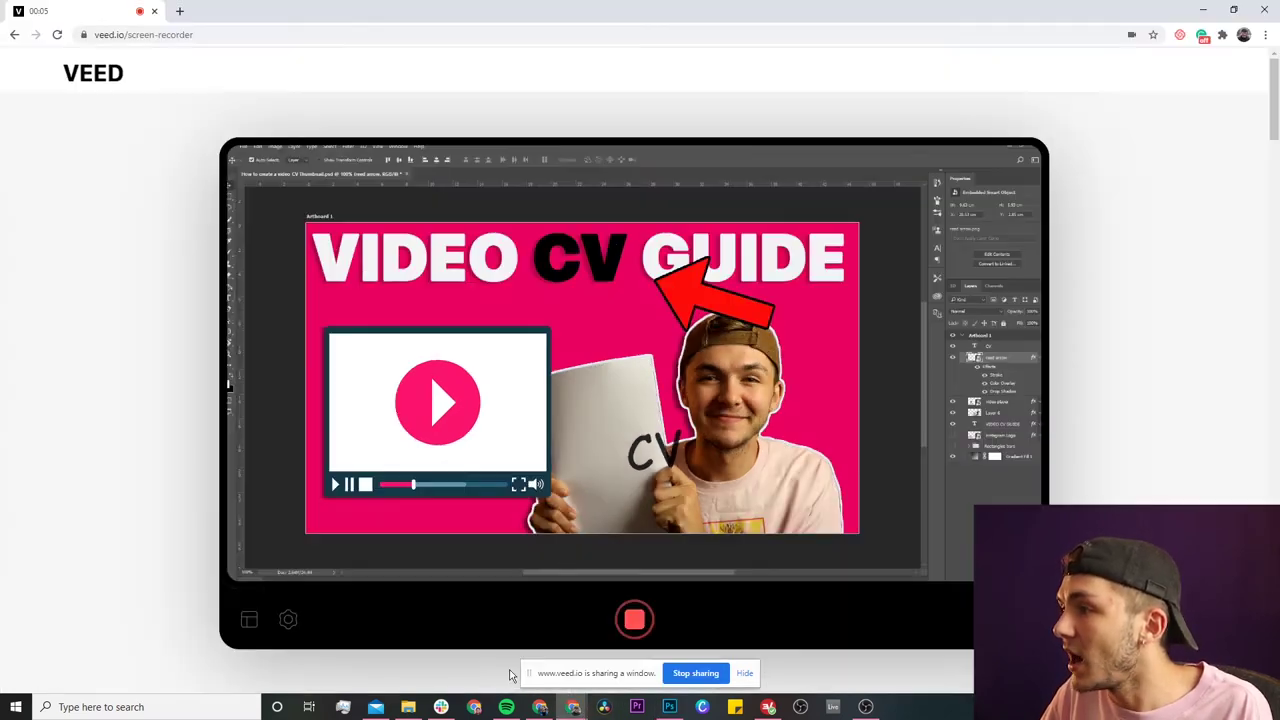
pyautogui.click(634, 620)
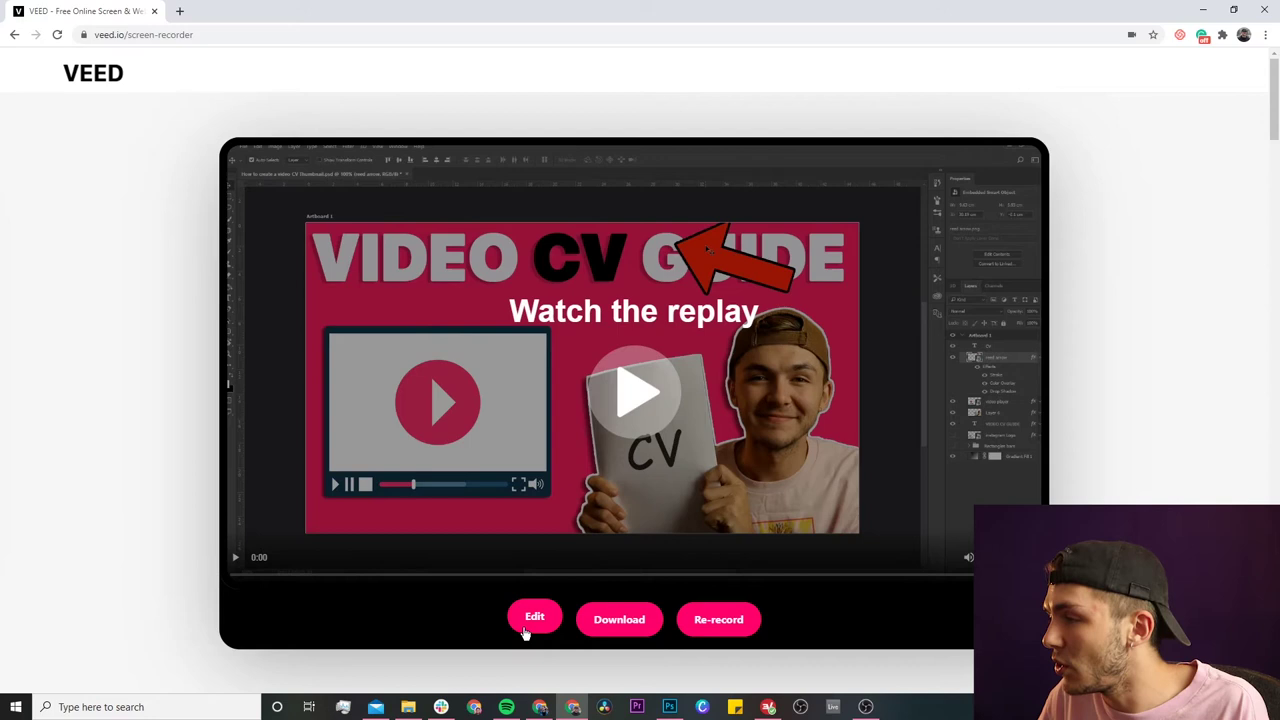
# - Download the 7-second clip as webm and play the replay, pausing at 0:05
pyautogui.click(617, 622)
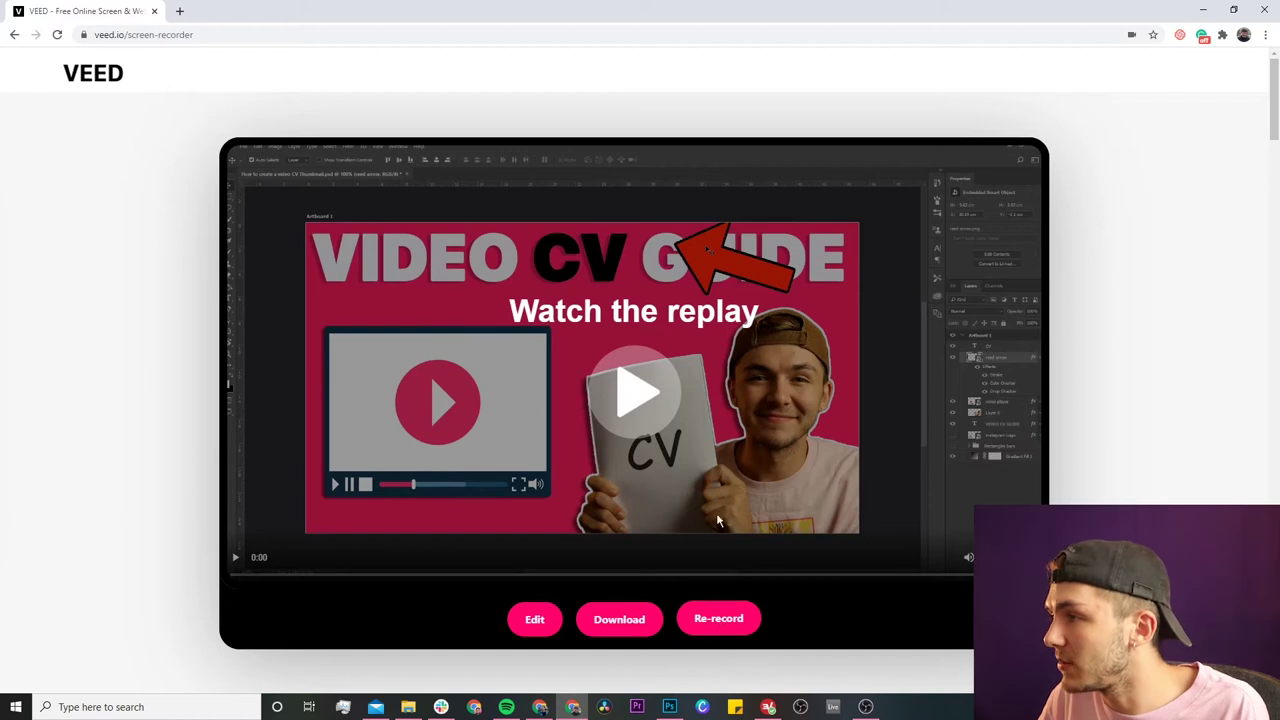
pyautogui.click(635, 393)
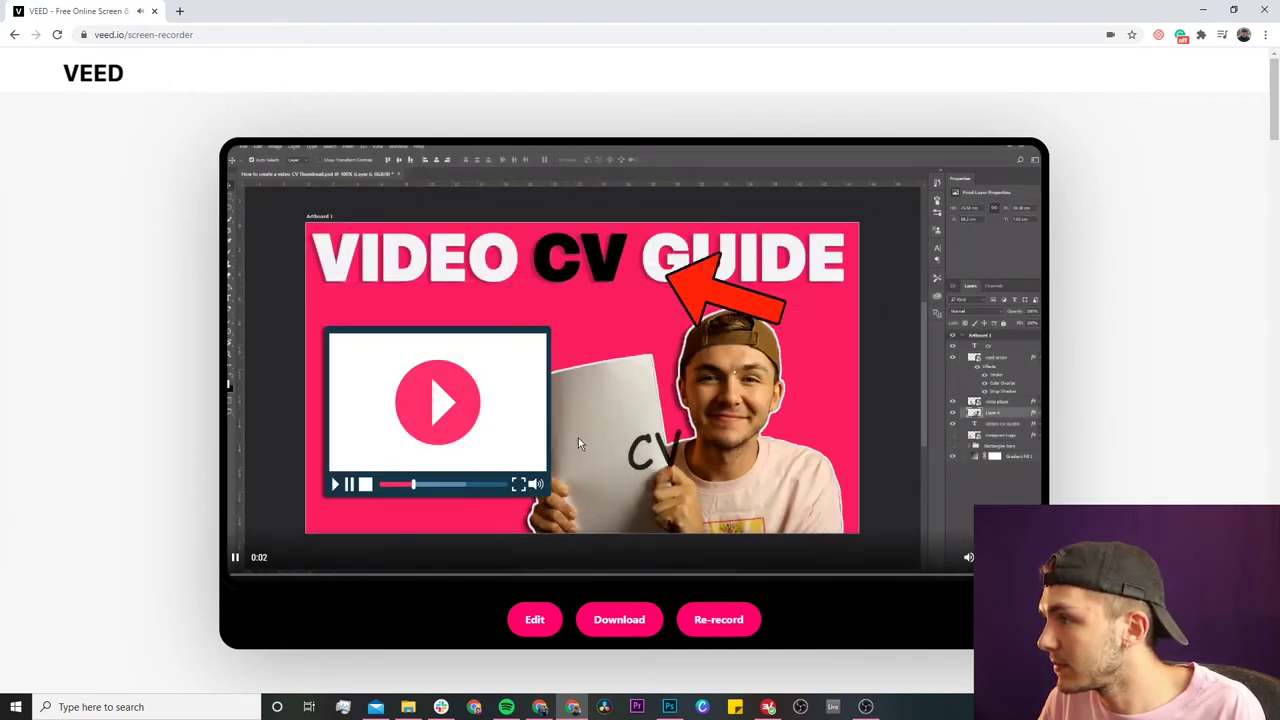
pyautogui.click(234, 560)
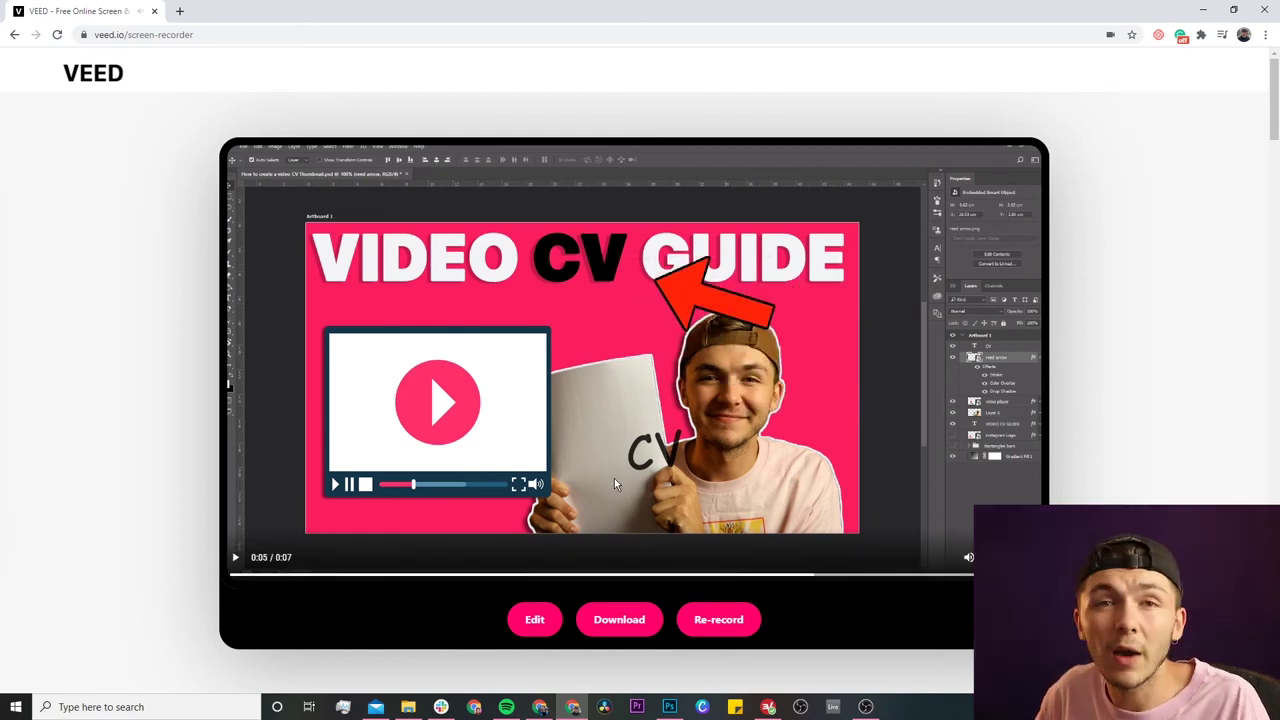
# - Discard the clip and start a new session sharing the entire screen
pyautogui.click(719, 617)
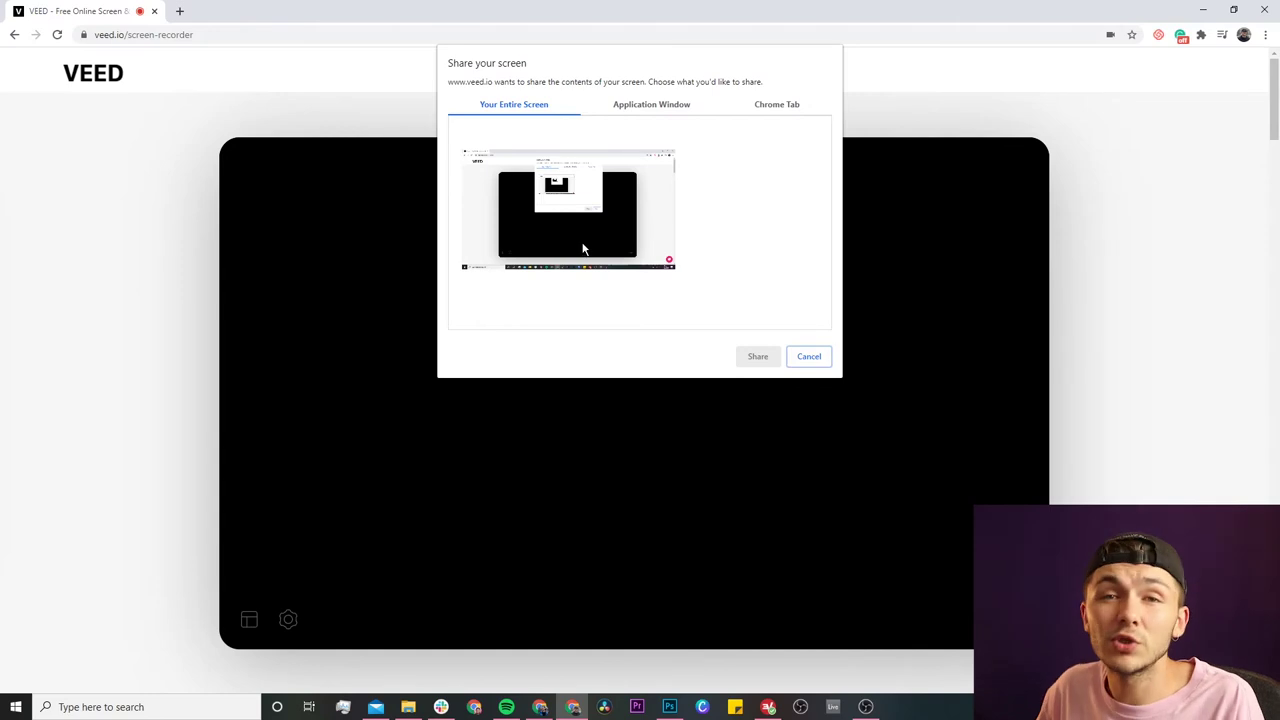
pyautogui.click(583, 209)
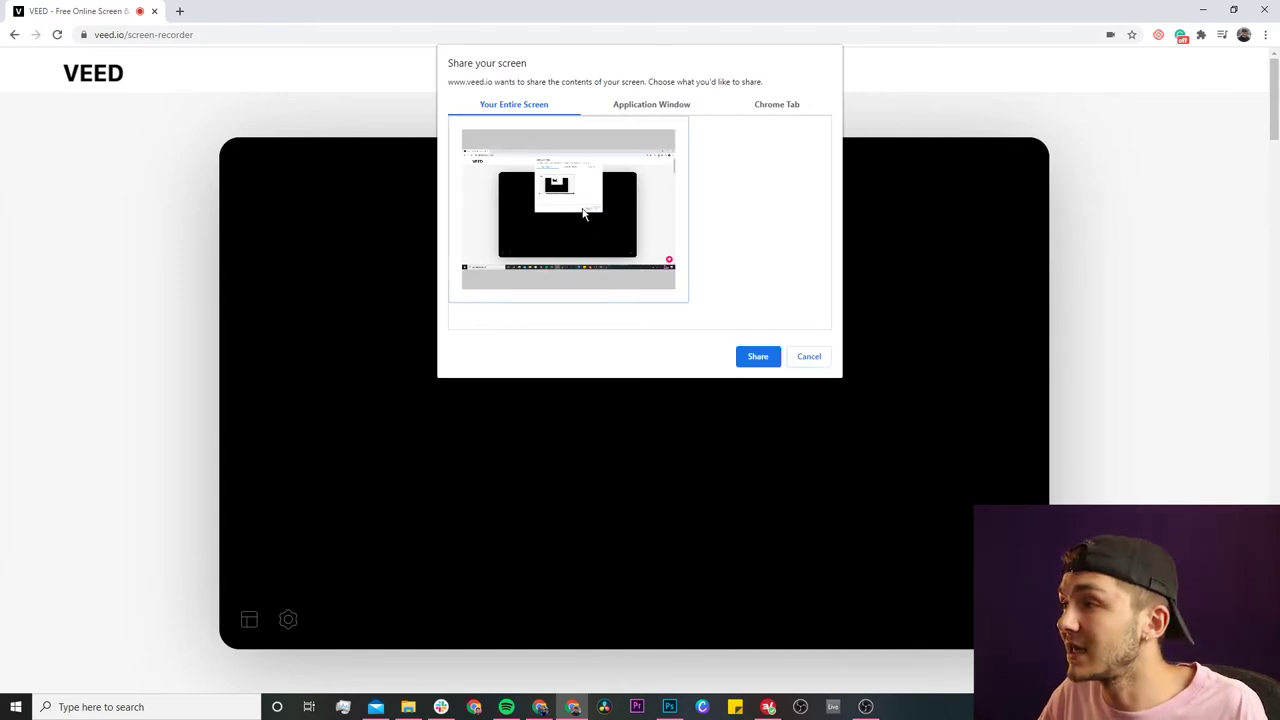
pyautogui.click(756, 358)
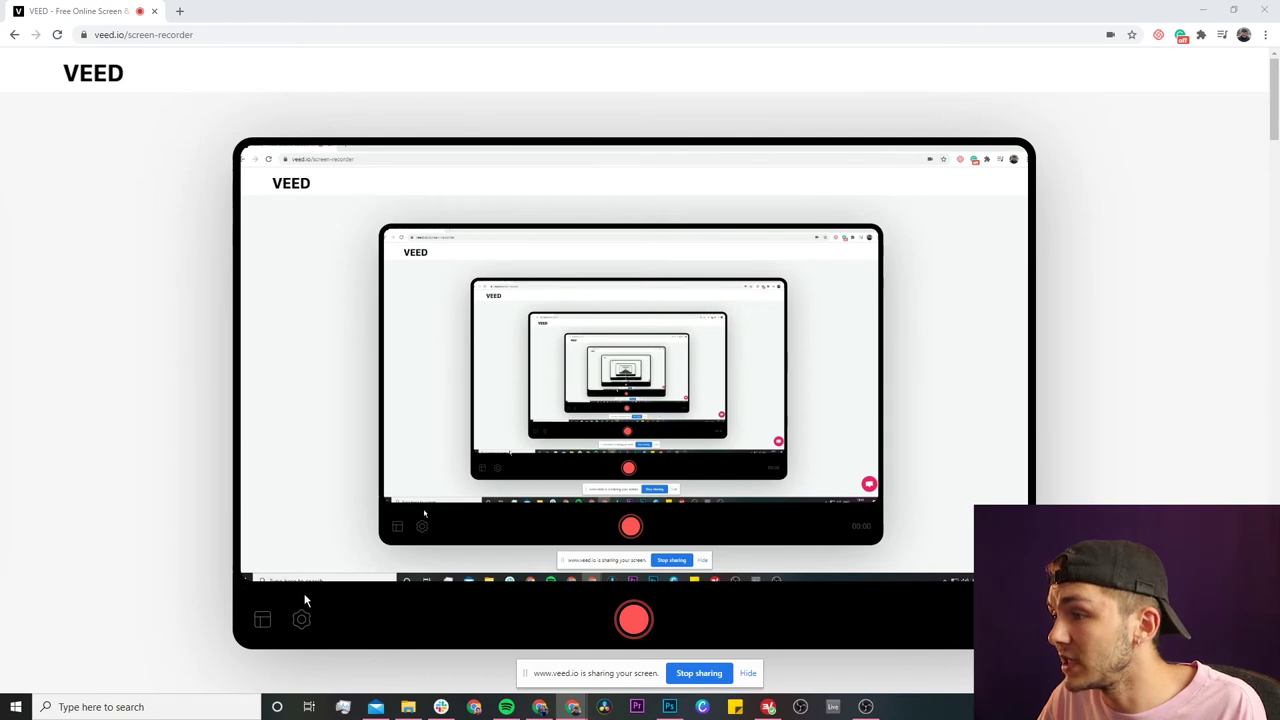
# - Restrict the capture area to the Photoshop thumbnail window through recorder Settings
pyautogui.click(302, 622)
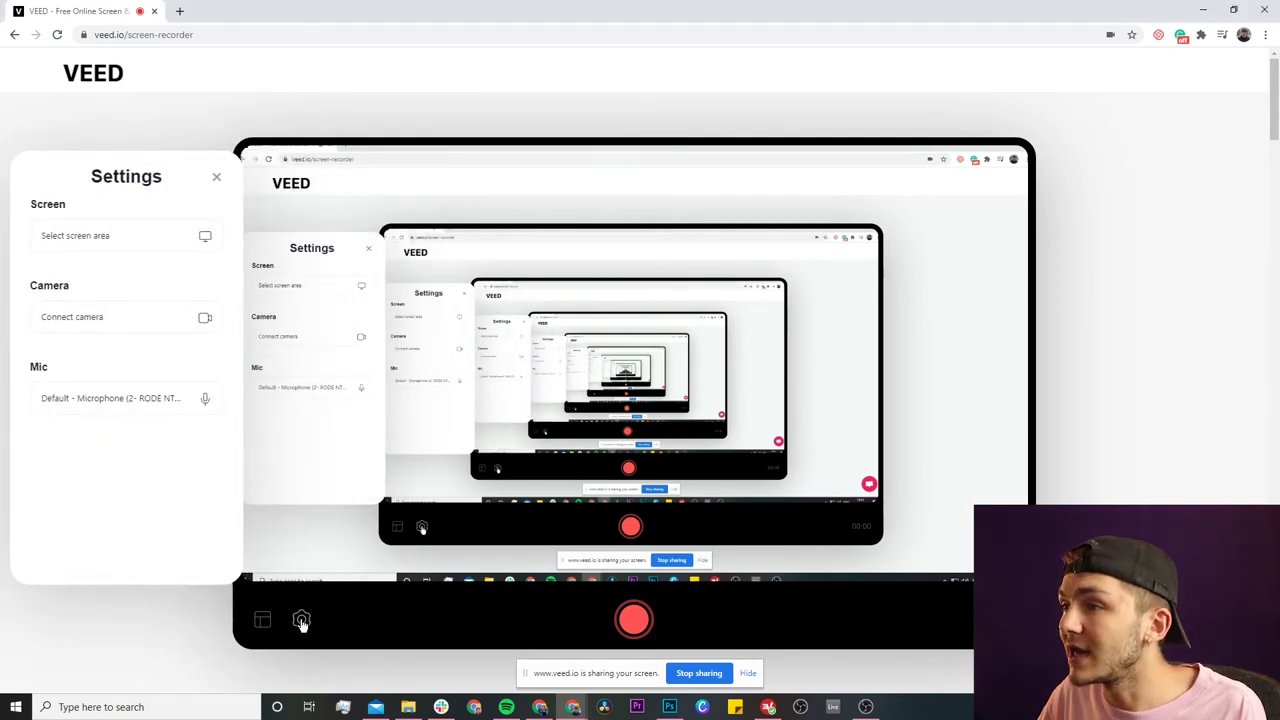
pyautogui.click(166, 240)
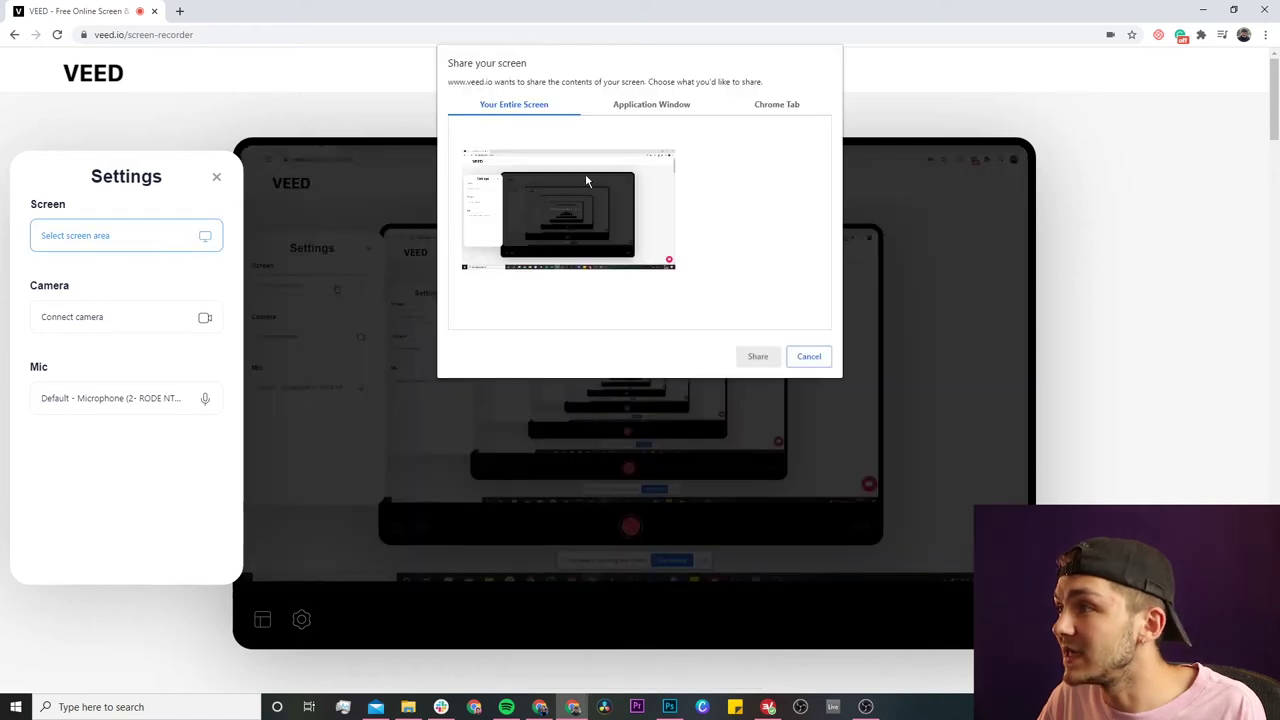
pyautogui.click(637, 108)
pyautogui.click(632, 172)
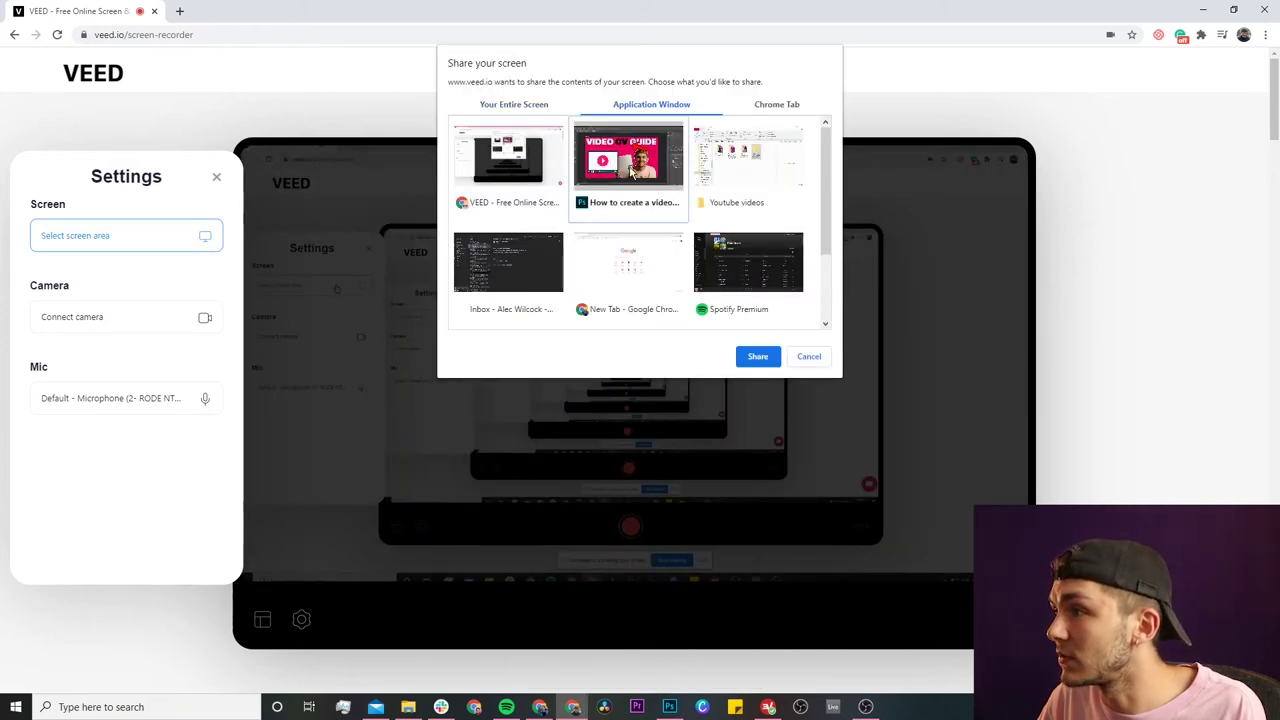
pyautogui.click(757, 356)
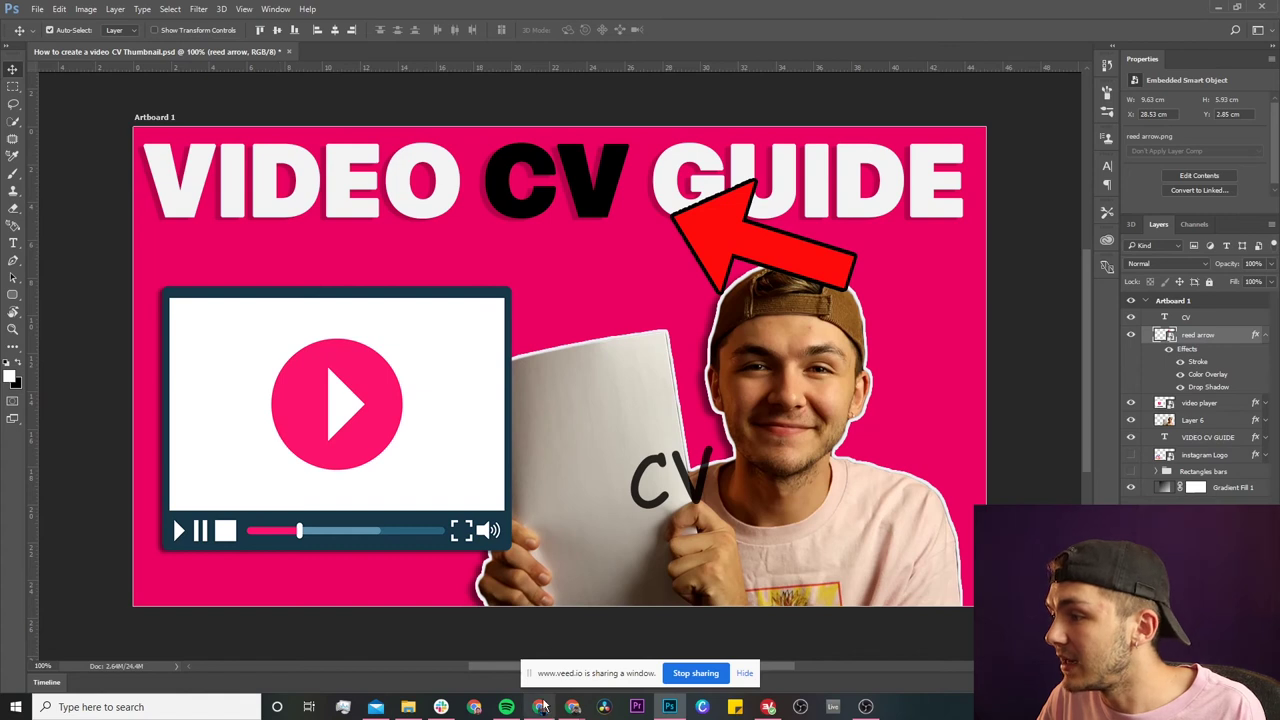
pyautogui.click(568, 707)
pyautogui.click(250, 620)
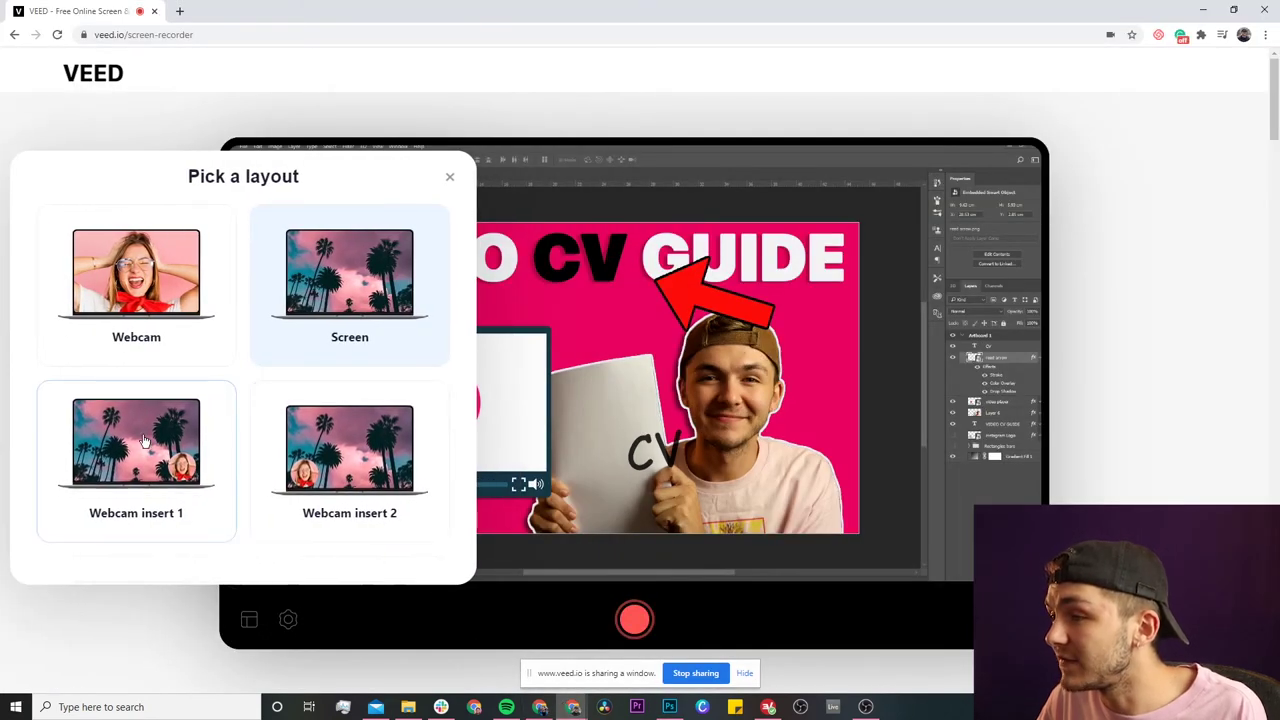
# - Try the Webcam insert 1 layout, then switch back to the Screen layout
pyautogui.click(144, 441)
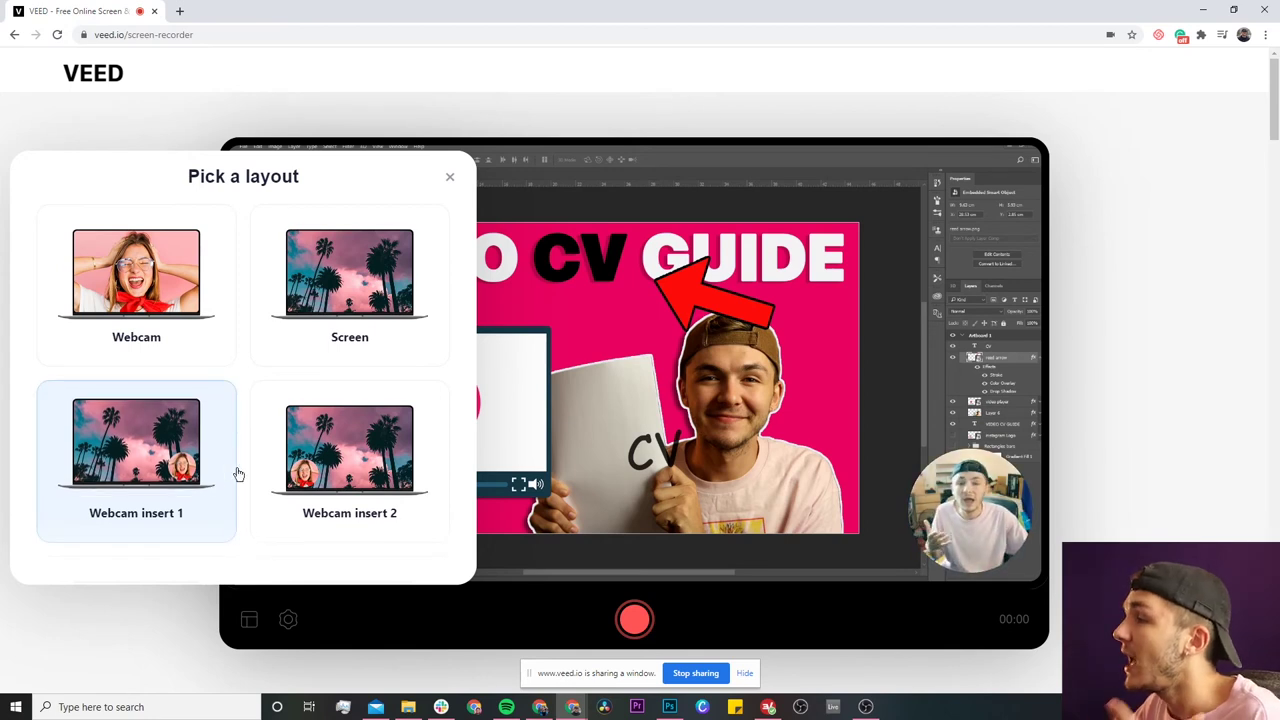
pyautogui.click(450, 180)
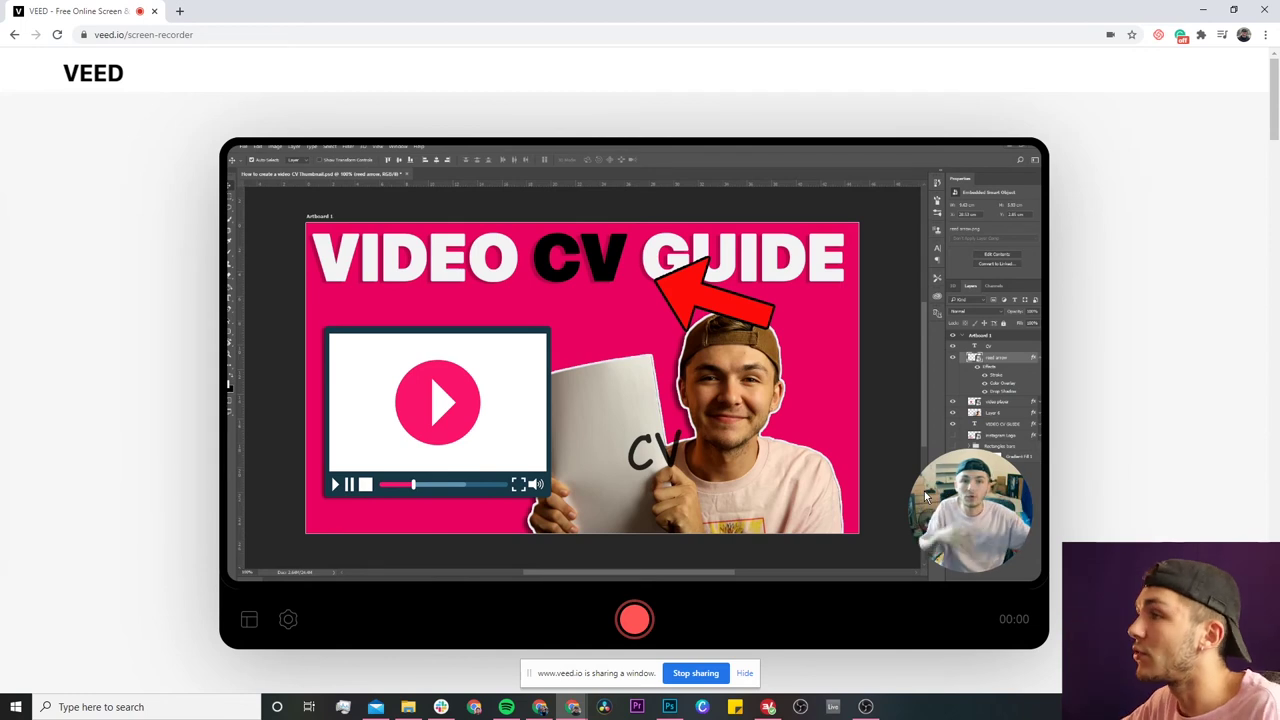
pyautogui.click(250, 622)
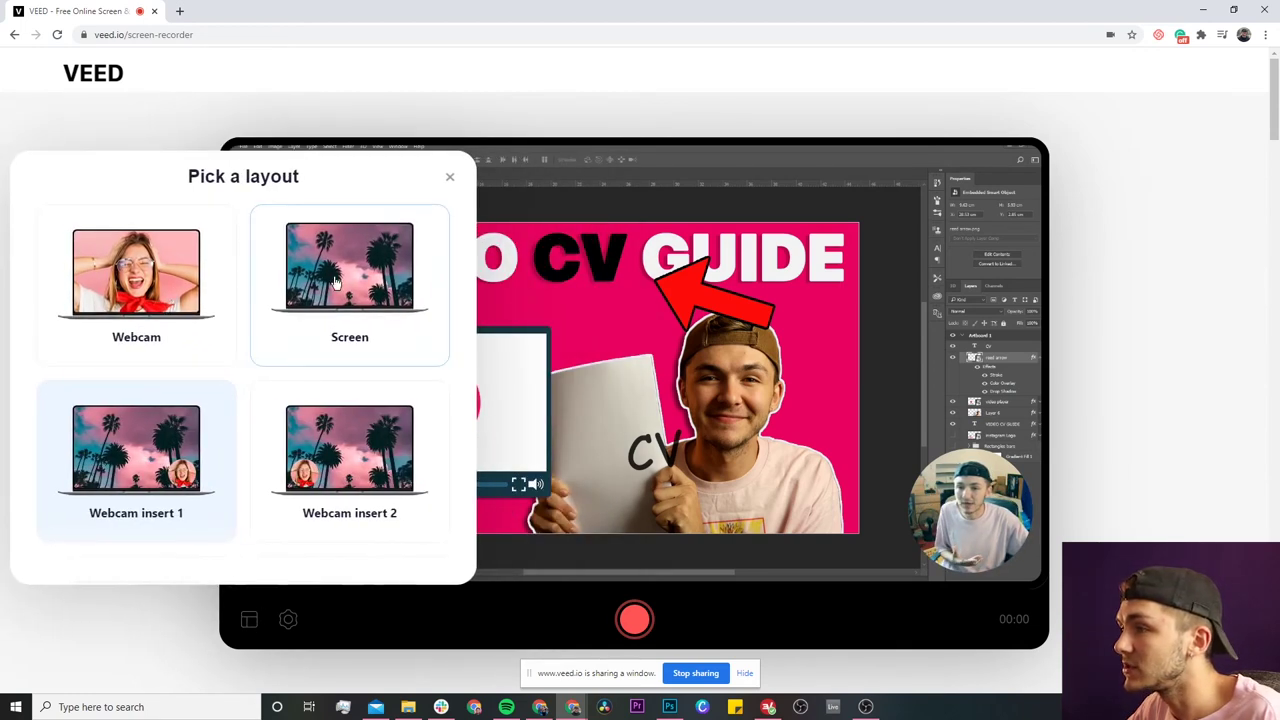
pyautogui.click(330, 313)
pyautogui.click(449, 177)
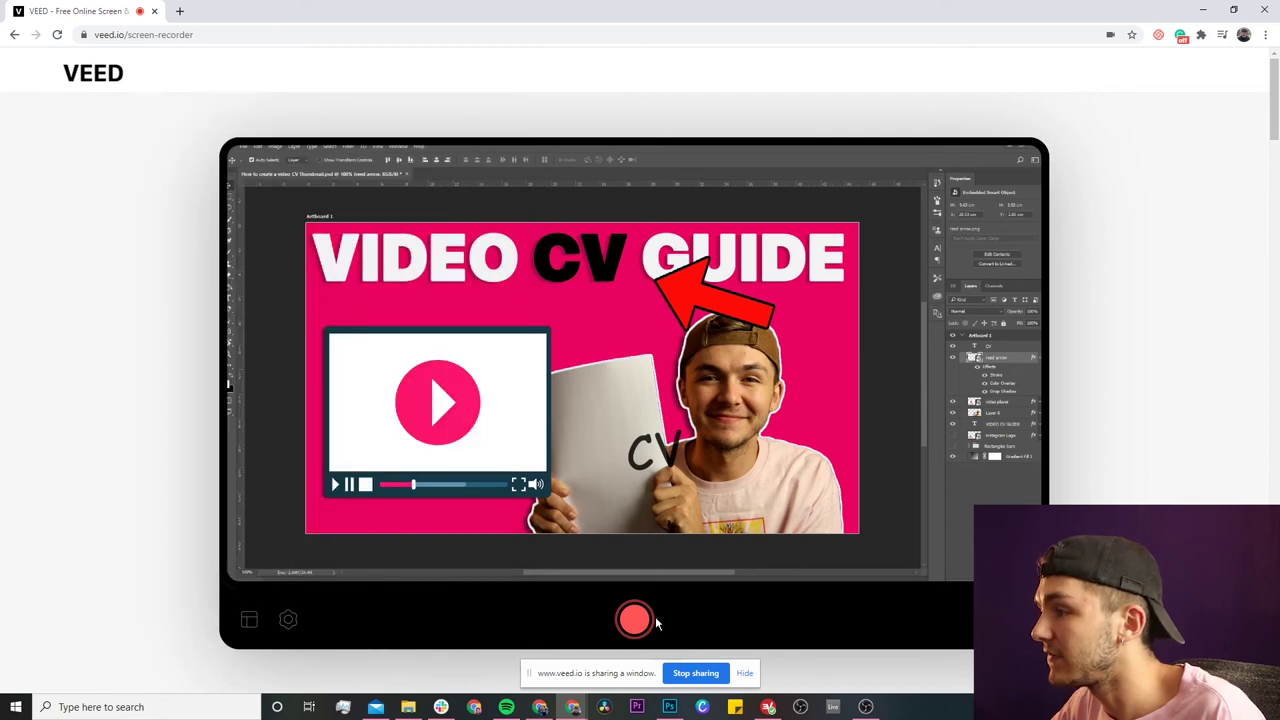
# - Start recording and move the red arrow beside the face and the video player up-right
pyautogui.click(634, 619)
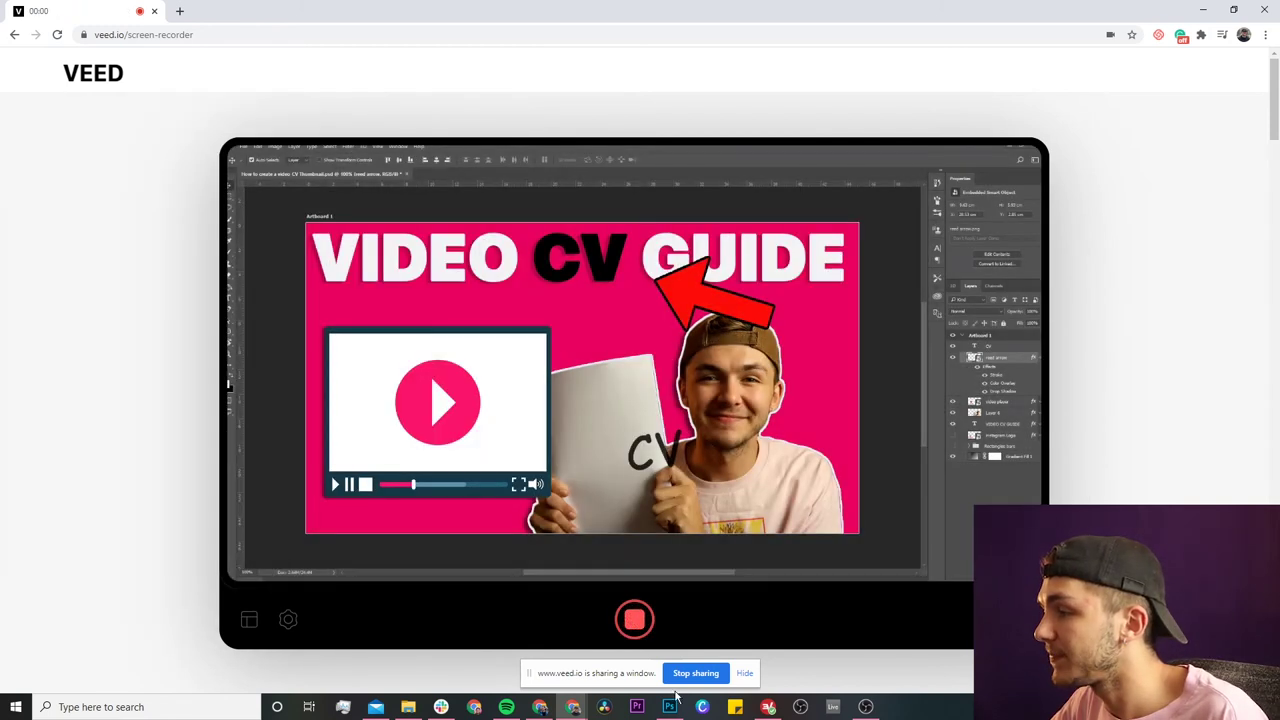
pyautogui.click(669, 707)
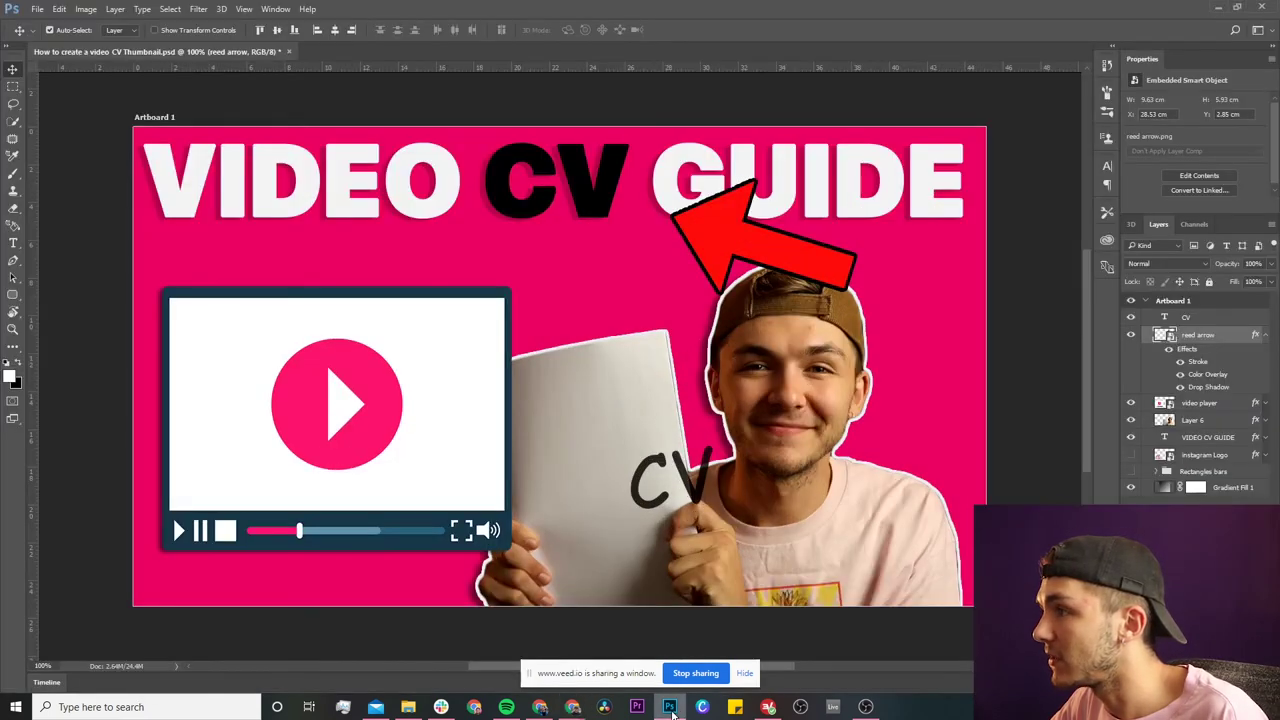
pyautogui.moveTo(740, 248); pyautogui.dragTo(845, 453)
pyautogui.click(488, 515)
pyautogui.moveTo(449, 457); pyautogui.dragTo(519, 405)
# - Delete the person photo layer, then return to VEED and stop the recording
pyautogui.click(802, 352)
pyautogui.press('Delete')
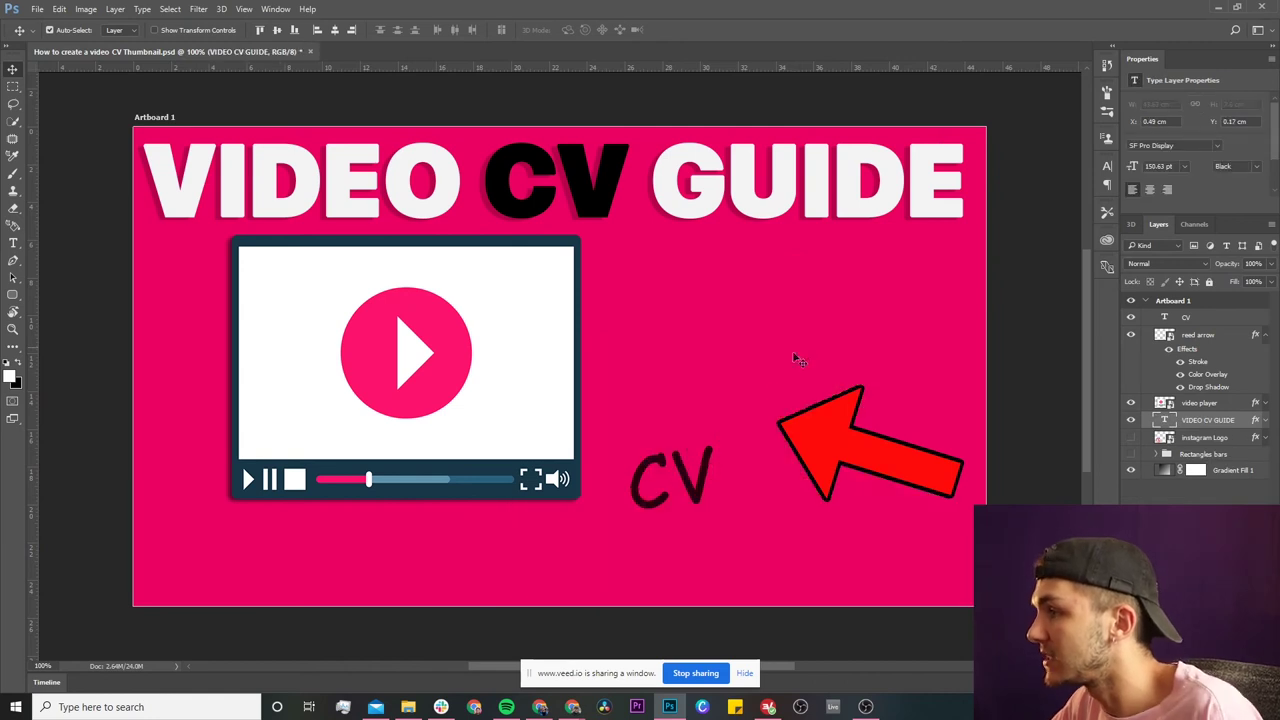
pyautogui.moveTo(572, 706)
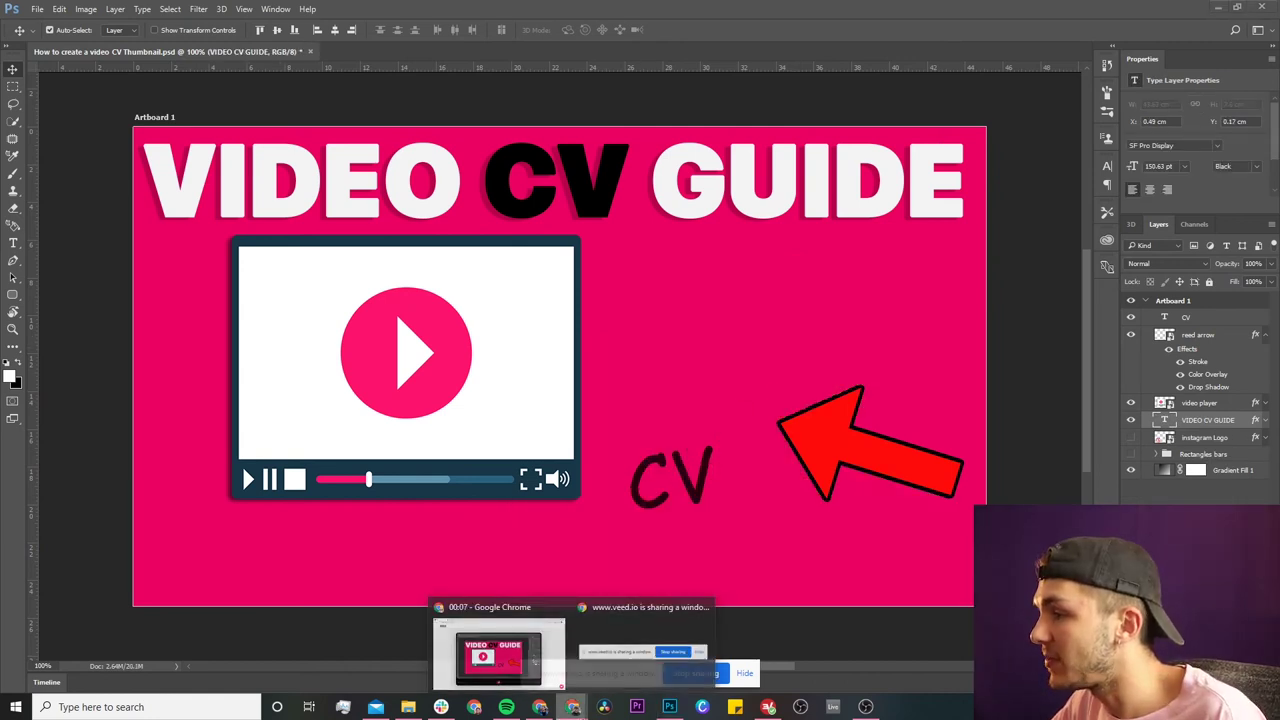
pyautogui.click(536, 655)
pyautogui.click(634, 616)
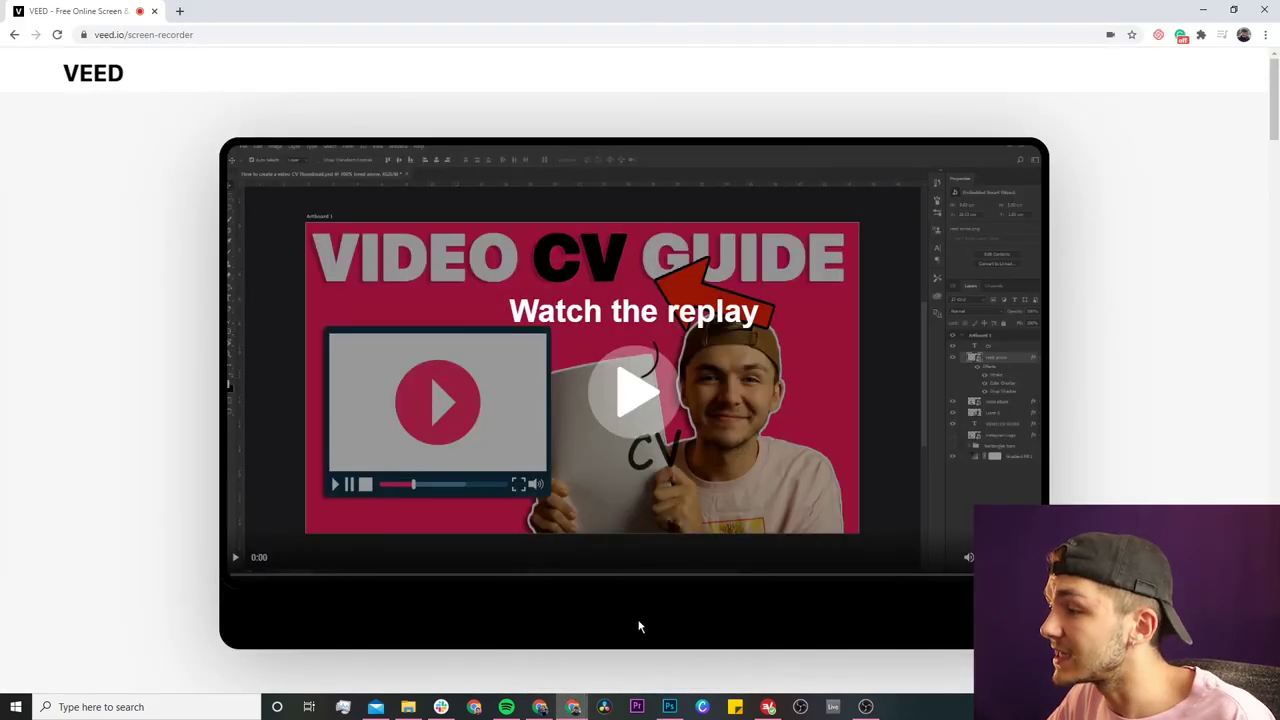
# - Open the clip in the editor and split it at 4.1 s and 5.4 s
pyautogui.click(535, 619)
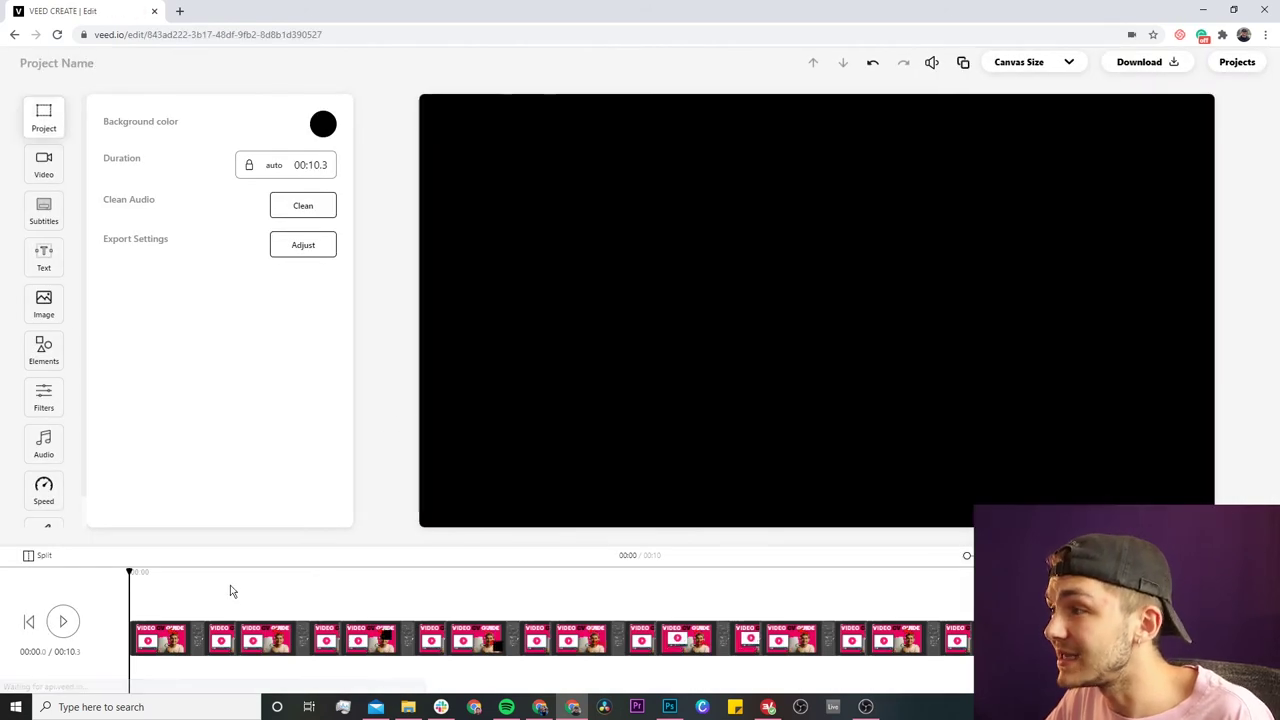
pyautogui.moveTo(243, 588); pyautogui.dragTo(842, 584)
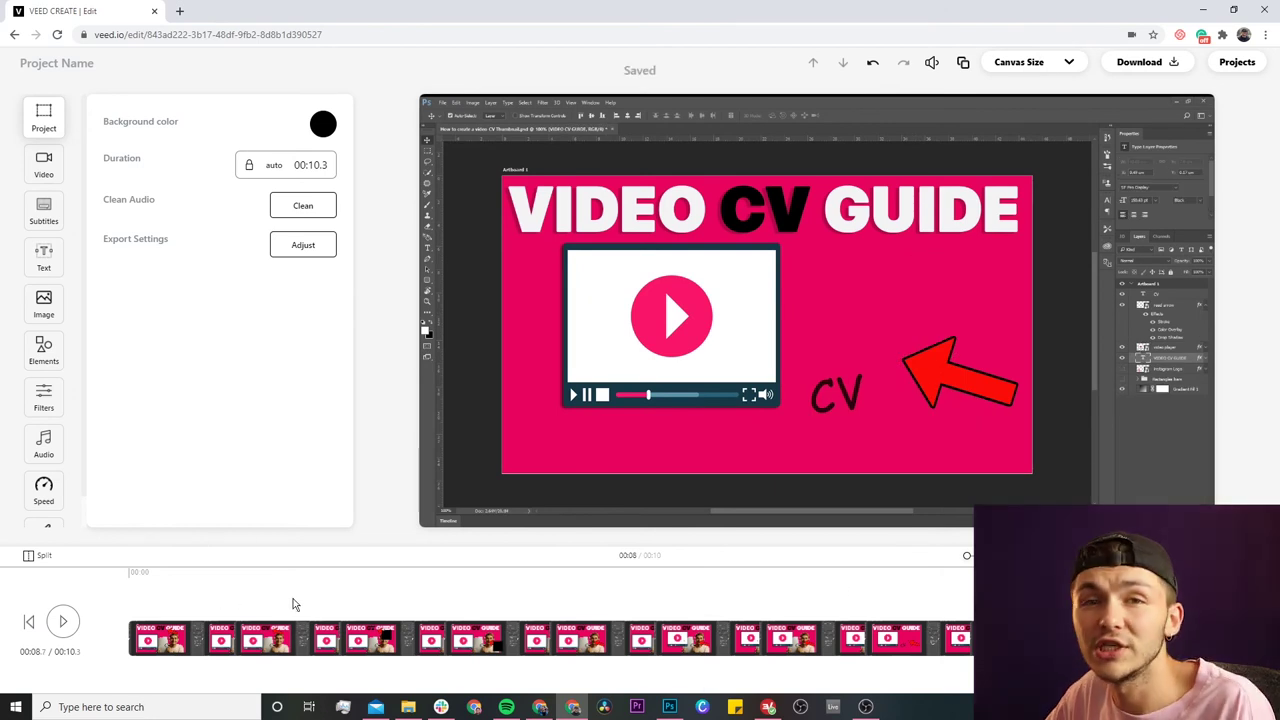
pyautogui.click(546, 632)
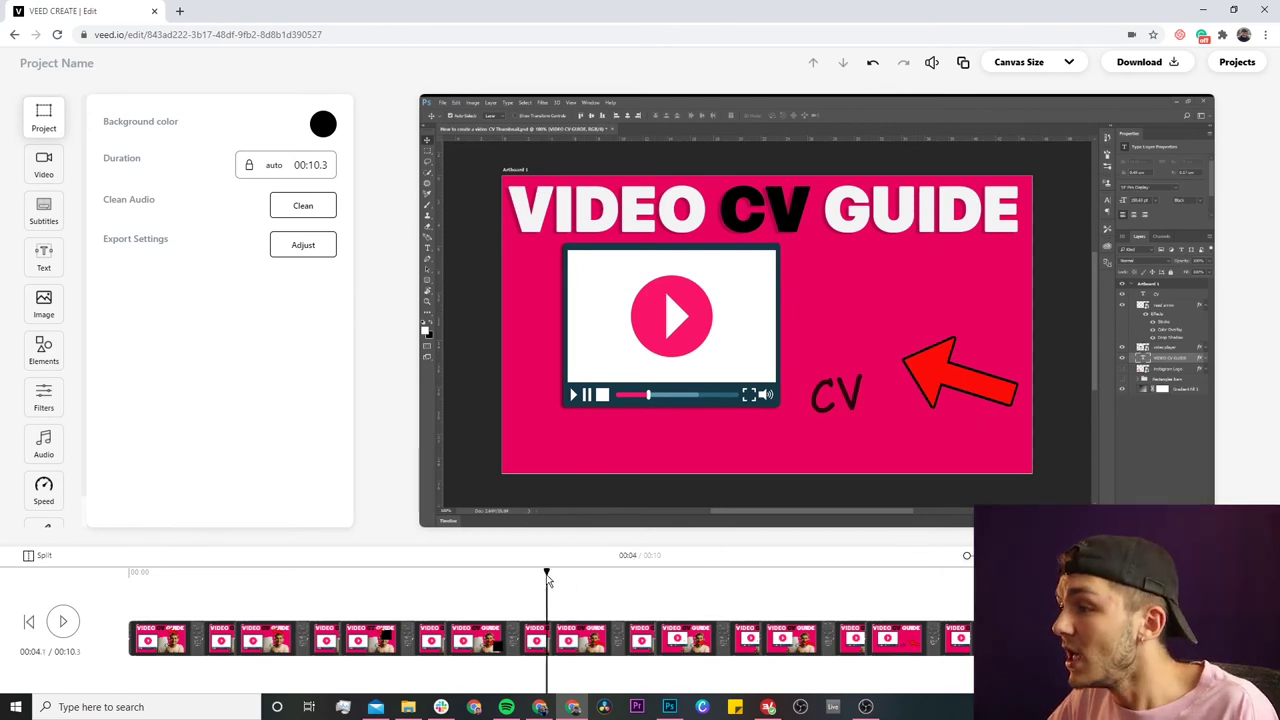
pyautogui.click(30, 555)
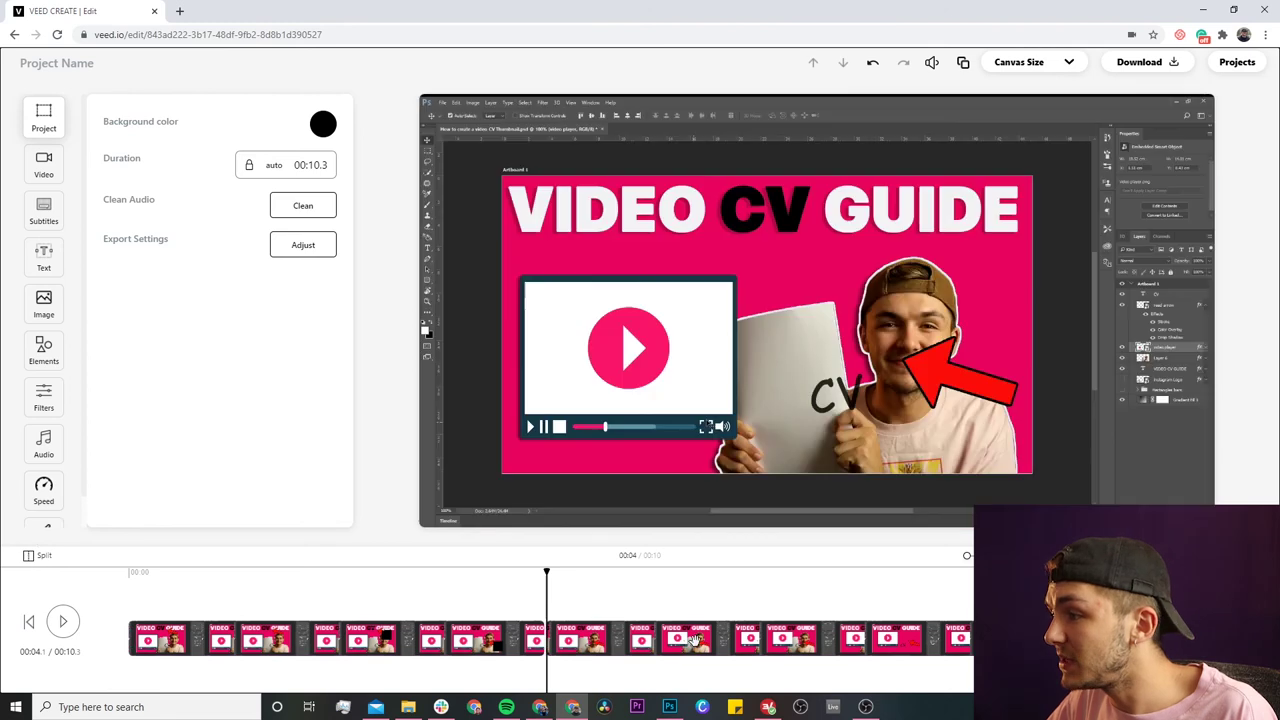
pyautogui.click(679, 573)
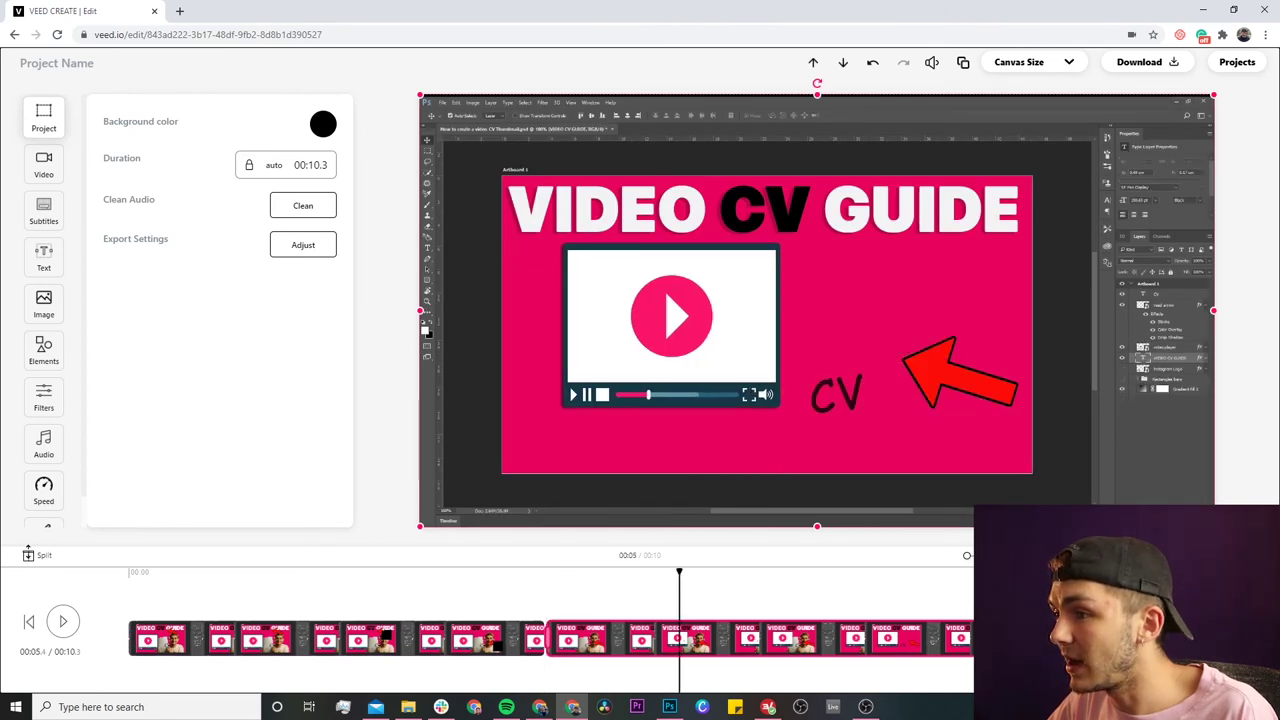
pyautogui.click(30, 555)
# - Delete the piece between the cuts and render the 7.8-second video in HD
pyautogui.click(651, 632)
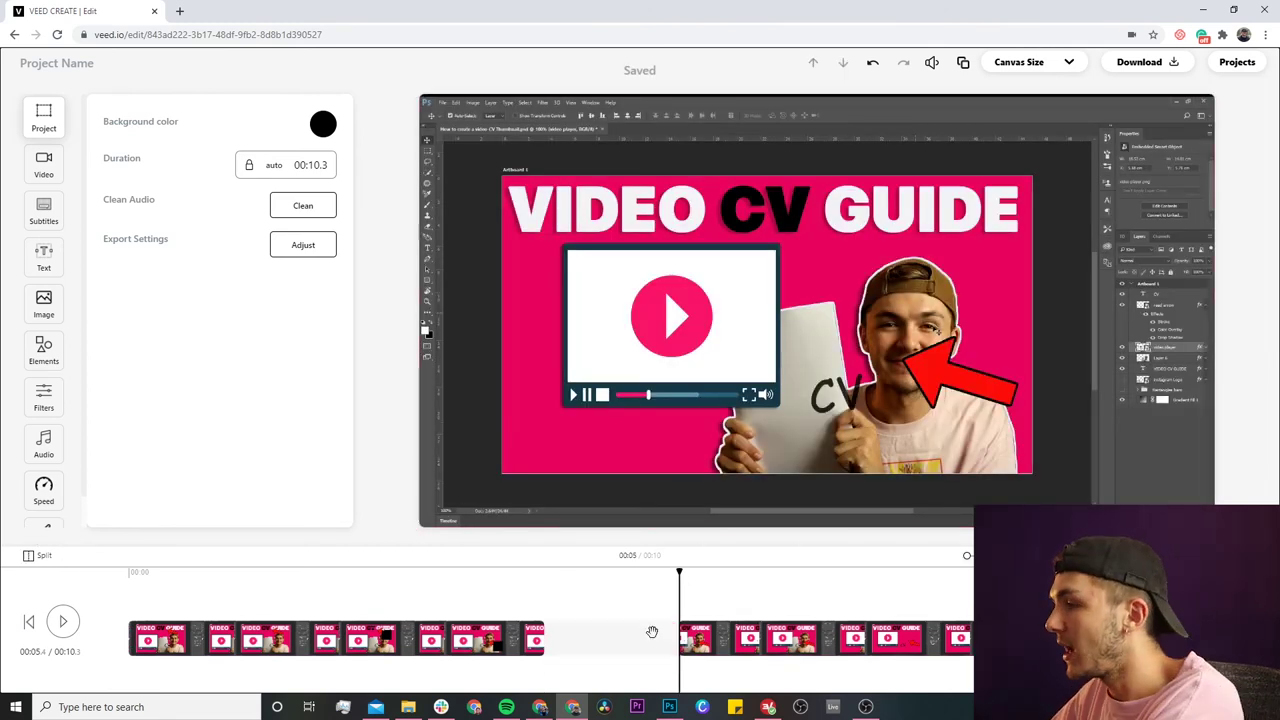
pyautogui.press('Delete')
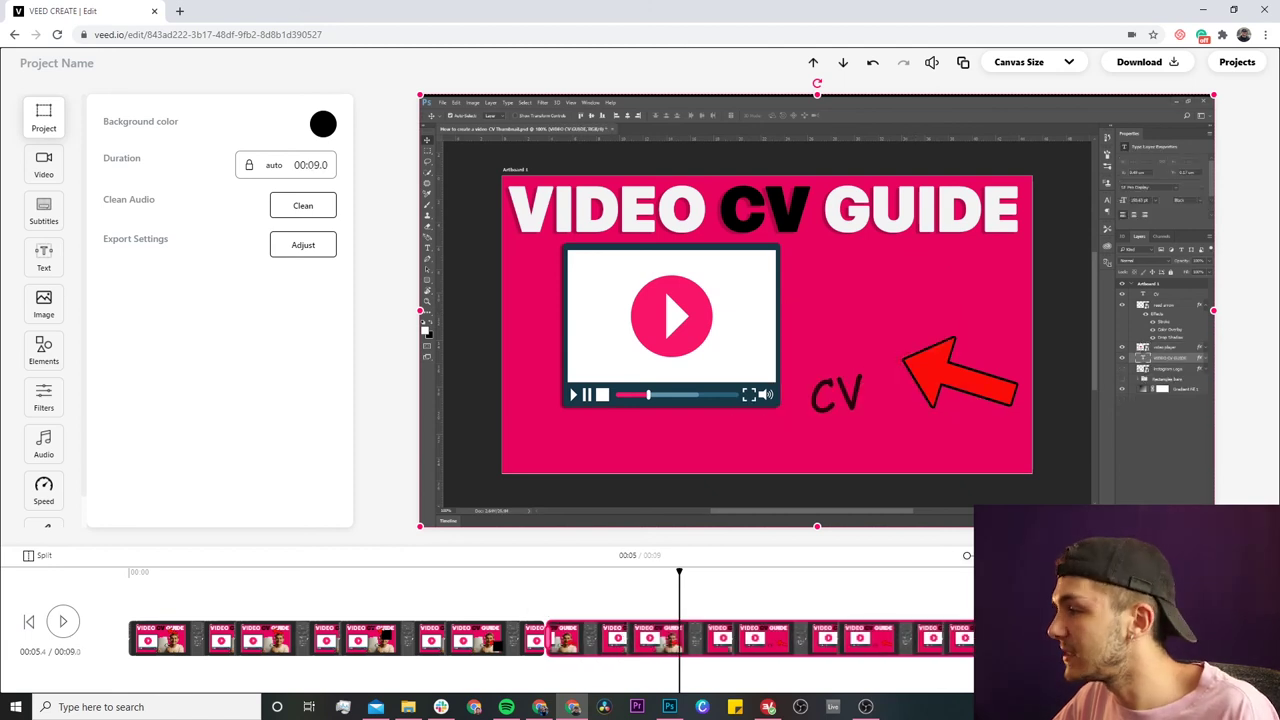
pyautogui.scroll(-1, 48, 400)
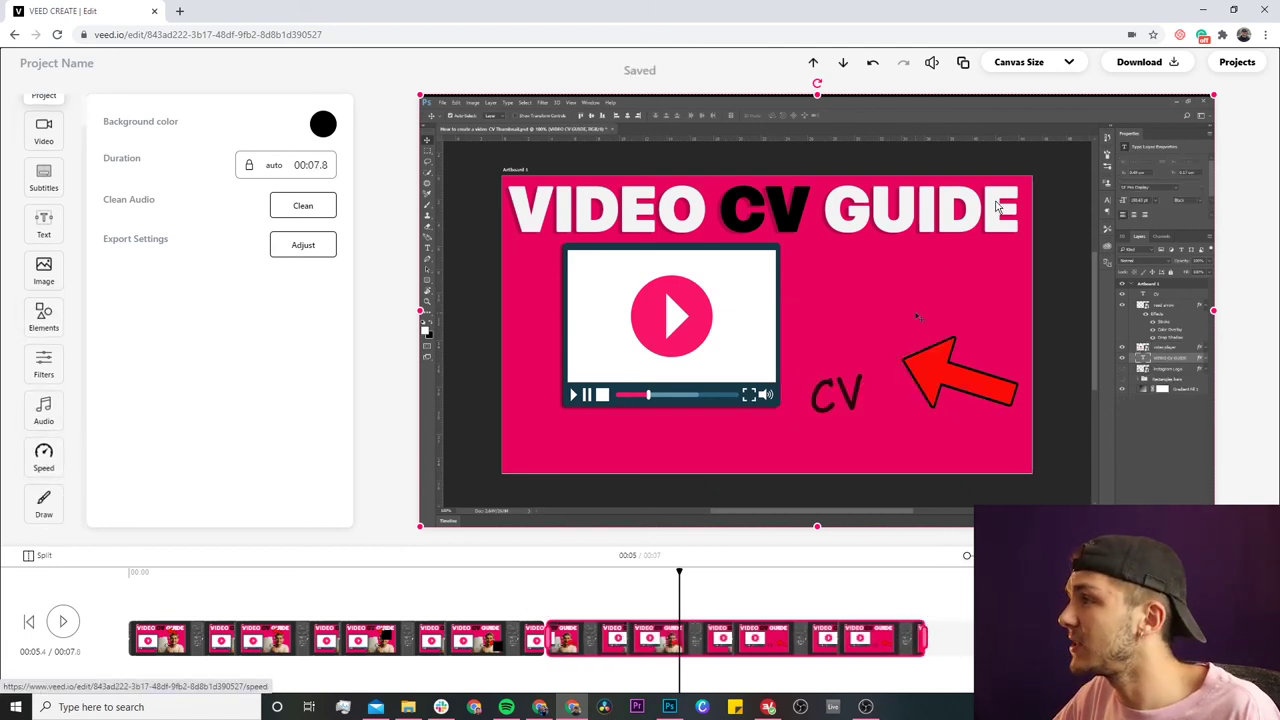
pyautogui.click(1153, 70)
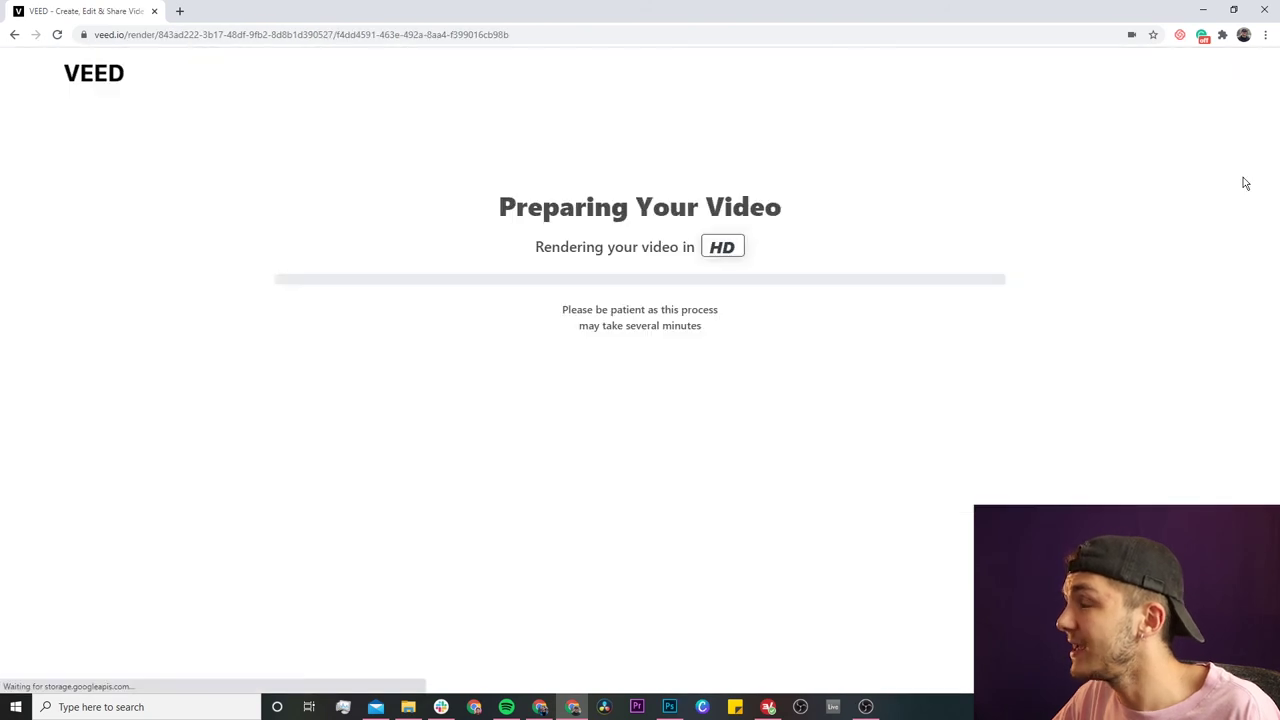